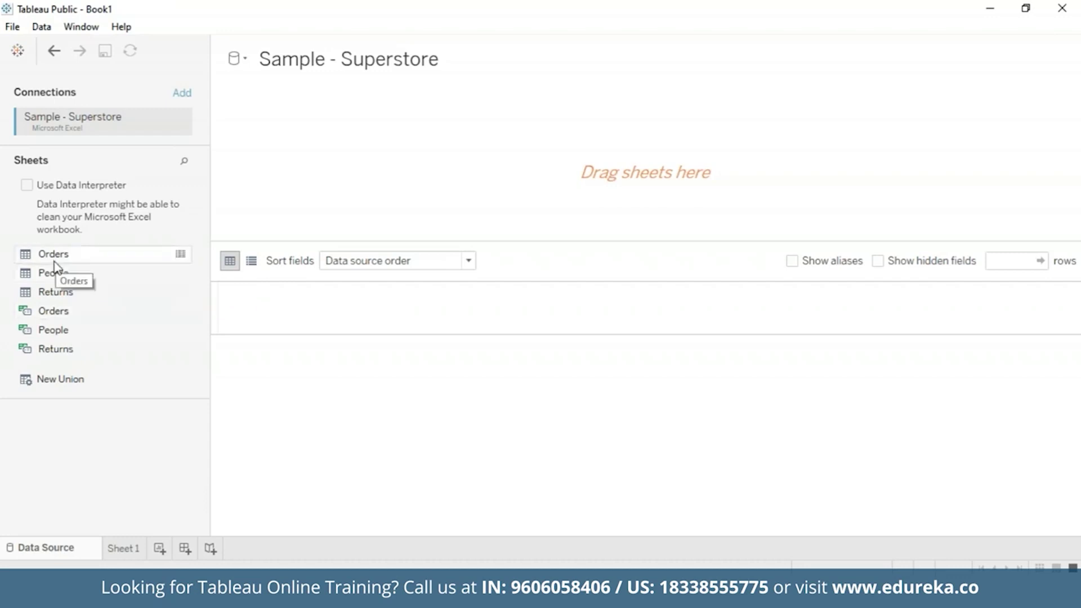
Step: Left-join the Orders and Returns sheets on Order ID, then go to Sheet 1
left_click_drag(54, 255, 551, 140)
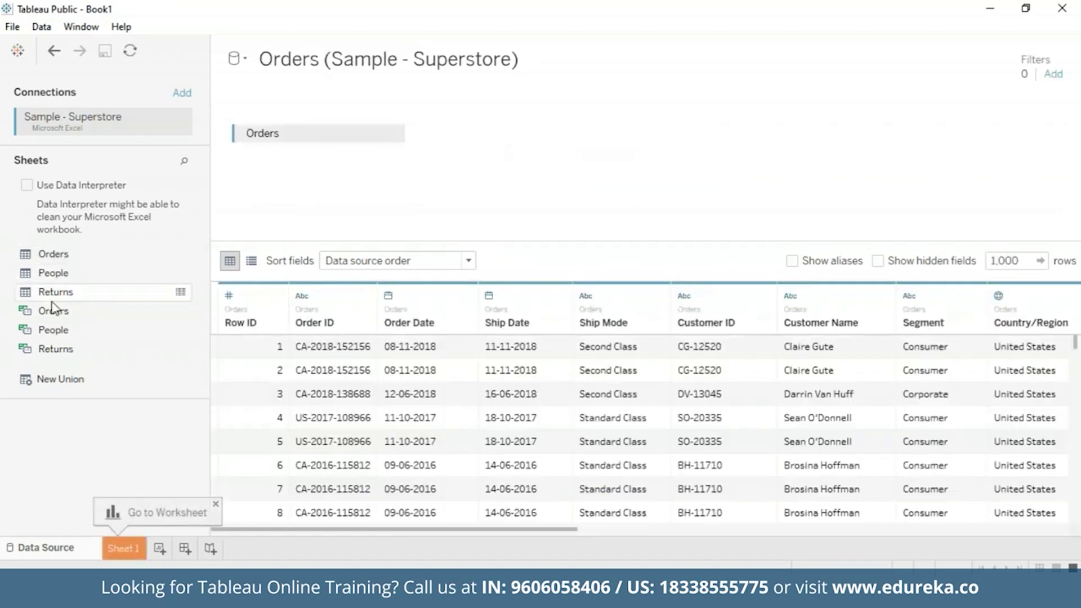
left_click_drag(50, 293, 255, 121)
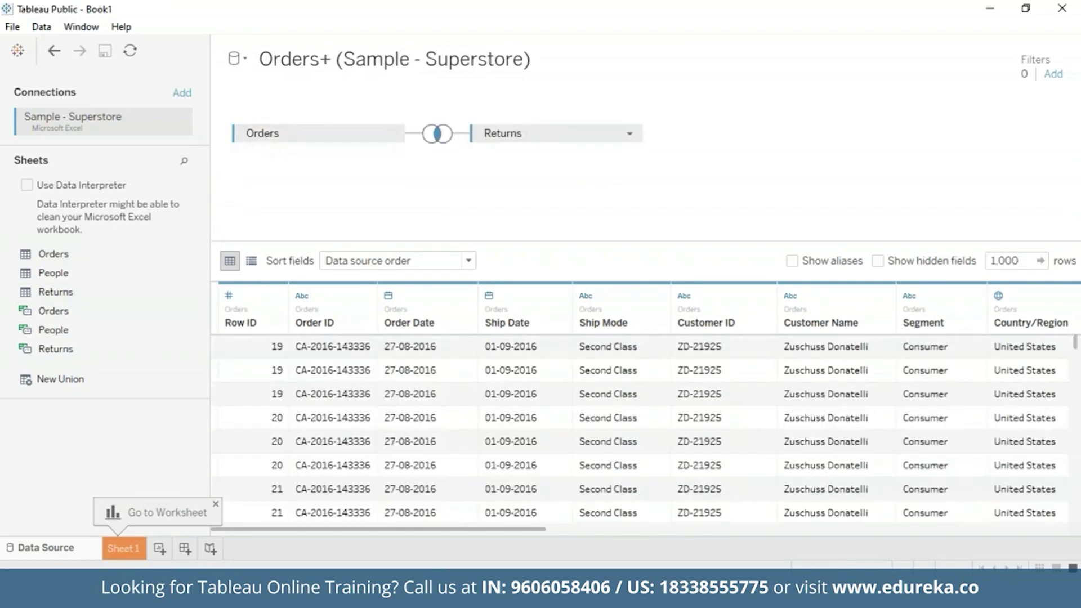
left_click(439, 135)
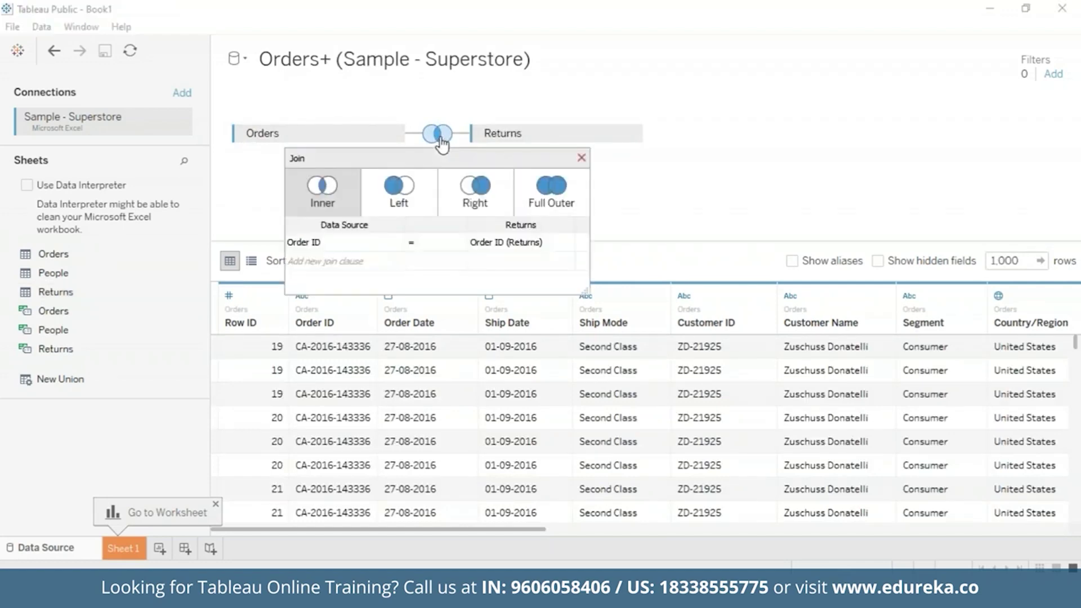
left_click(420, 204)
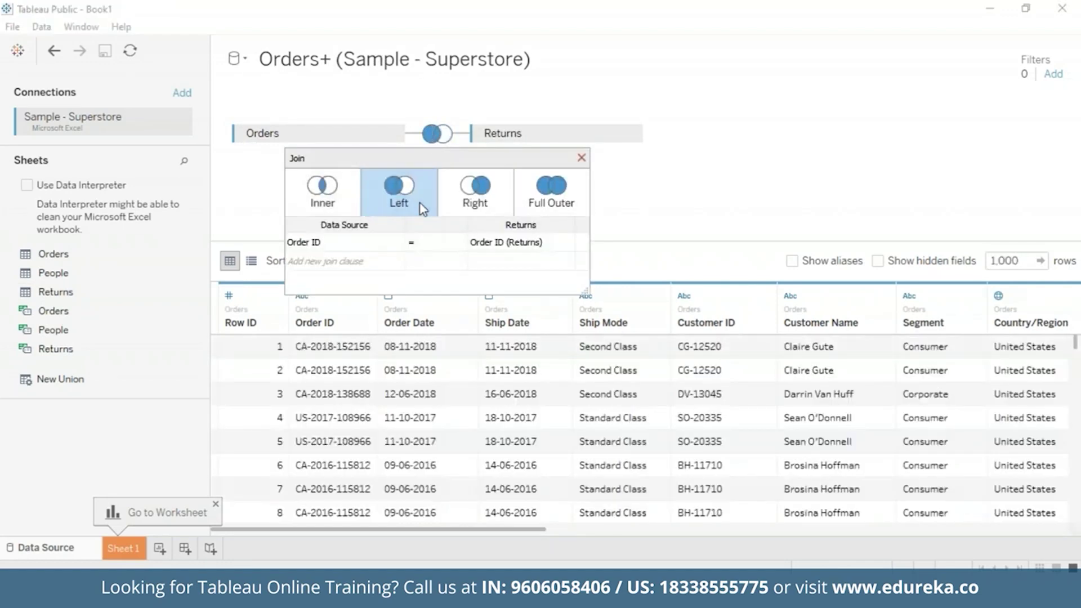
left_click(581, 158)
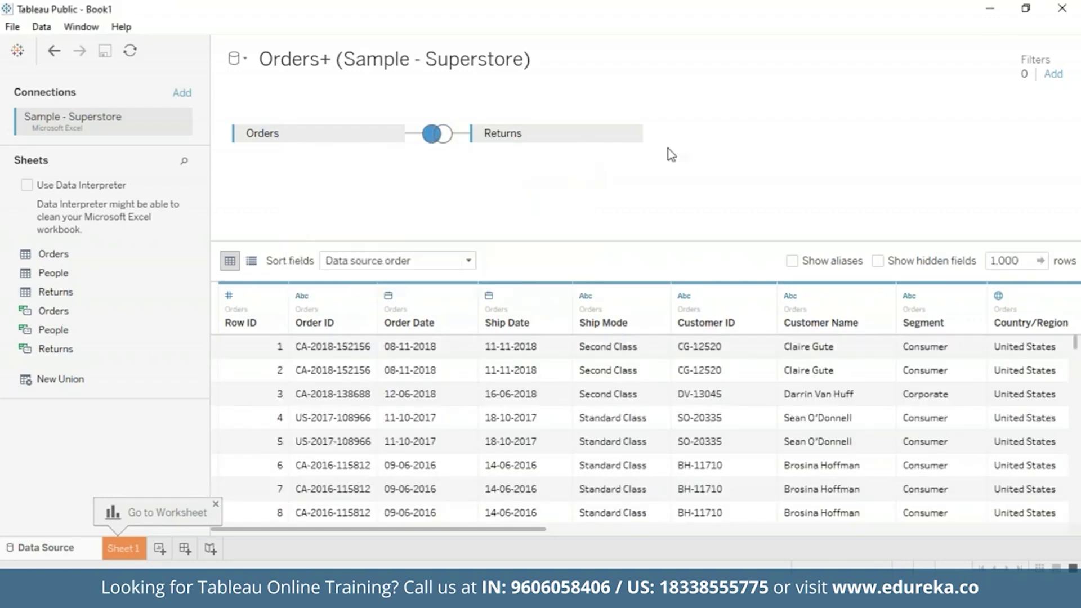
left_click(123, 550)
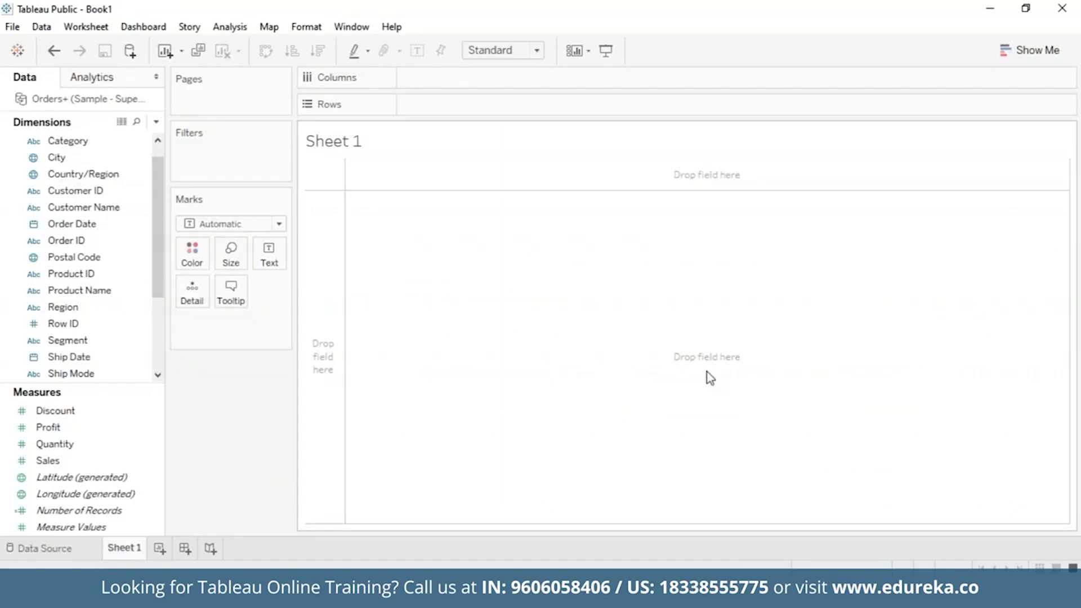
Step: Create a new calculated field named Returns
left_click(230, 28)
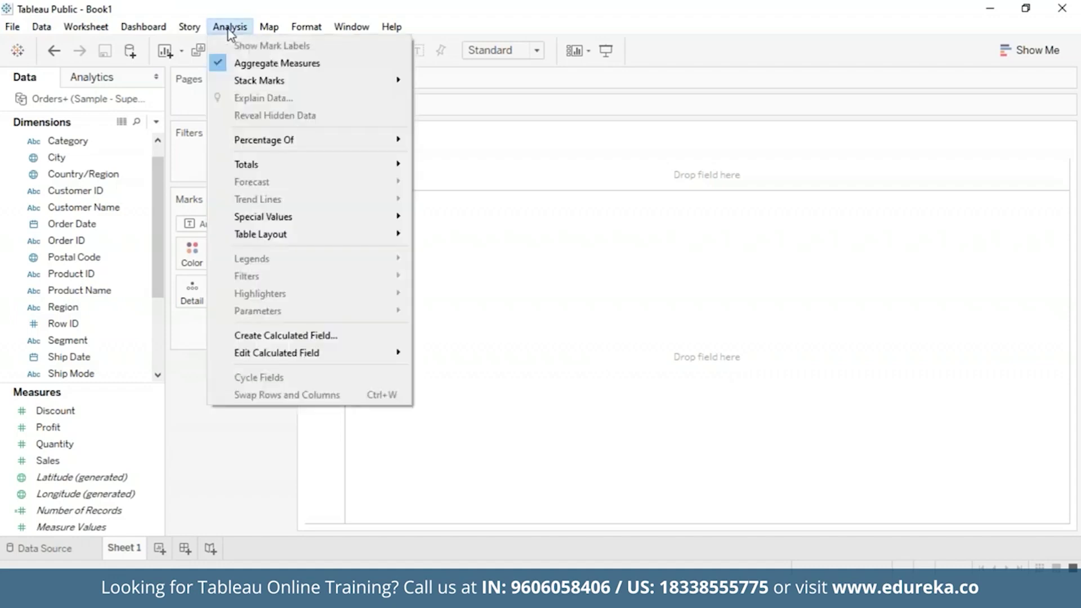
left_click(270, 336)
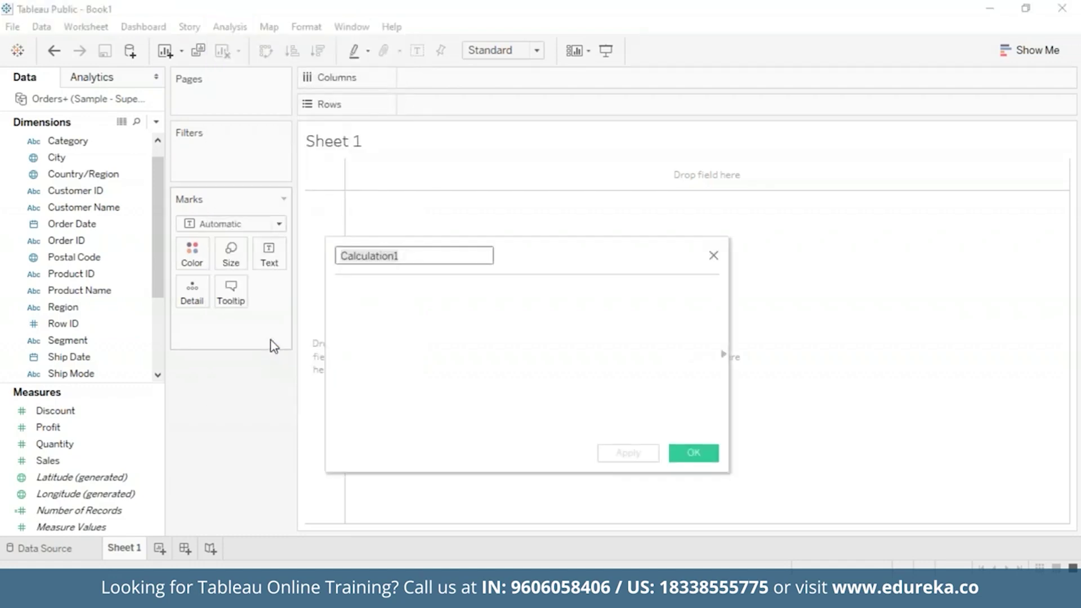
key("BackSpace")
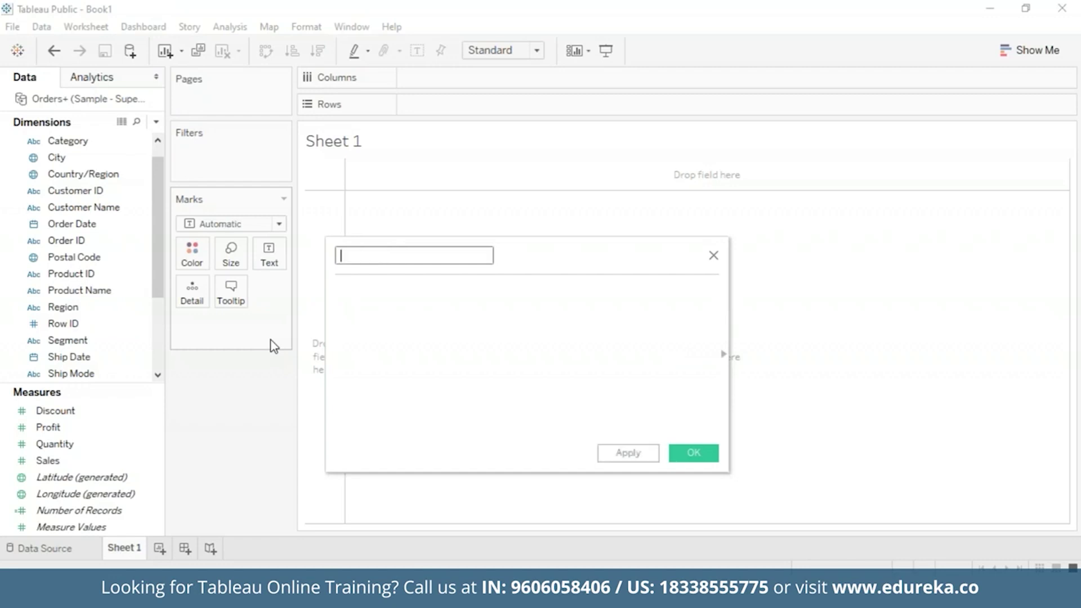
type("Returns")
Step: Enter the formula COUNT([Returned] = "Yes"), then apply and confirm the calculation
left_click(409, 329)
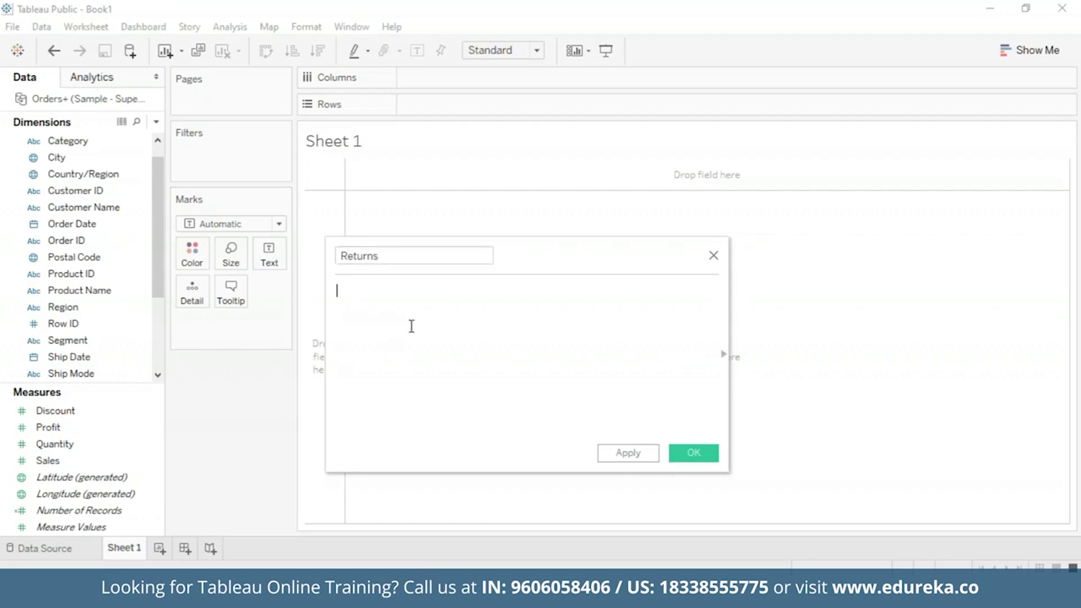
type("C")
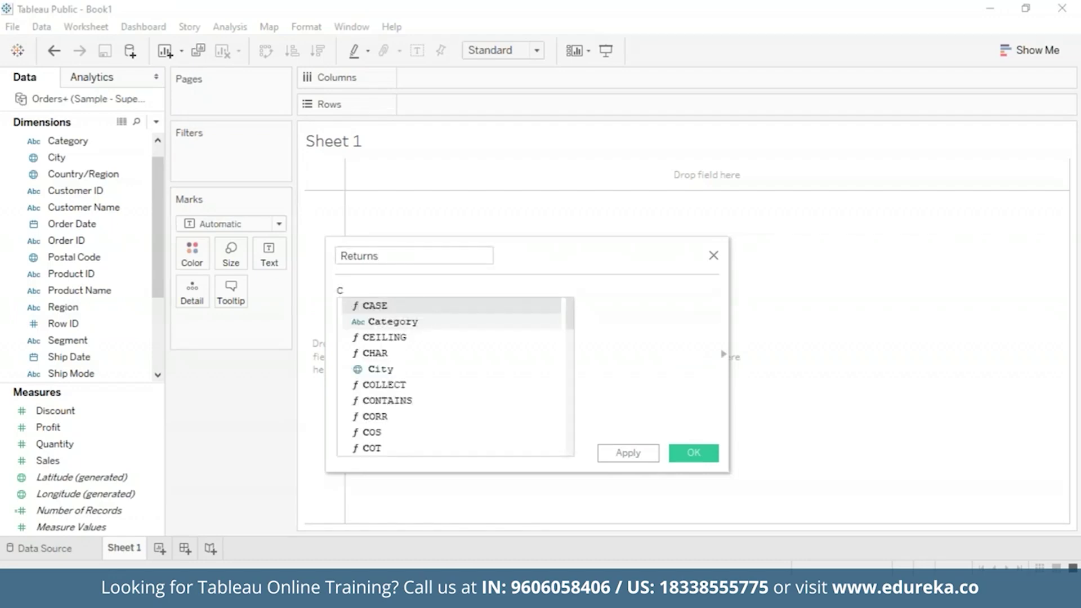
type("ou")
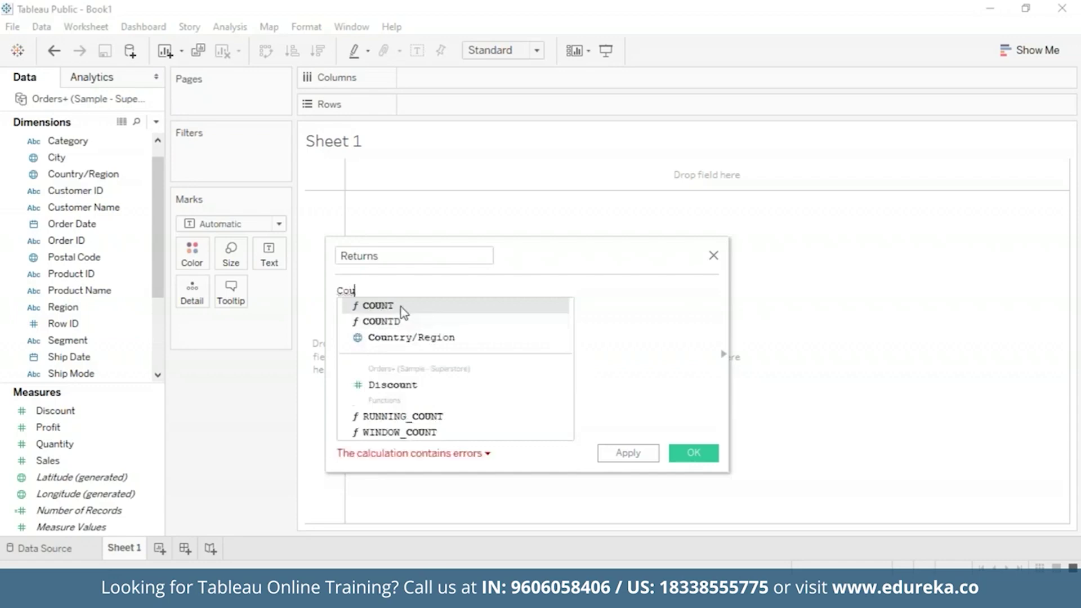
double_click(401, 306)
type("re")
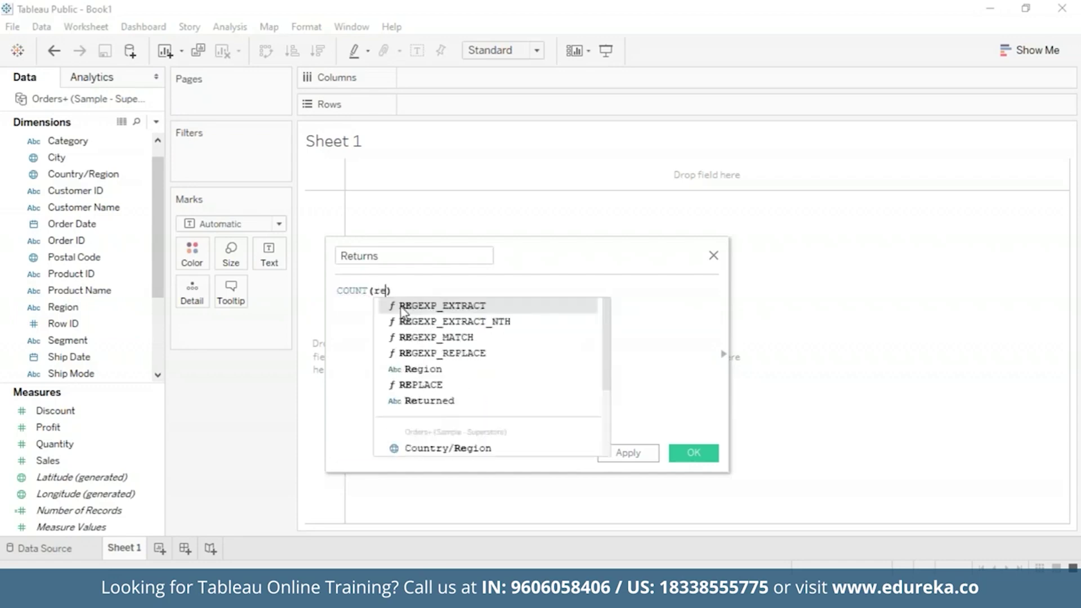
type("tu")
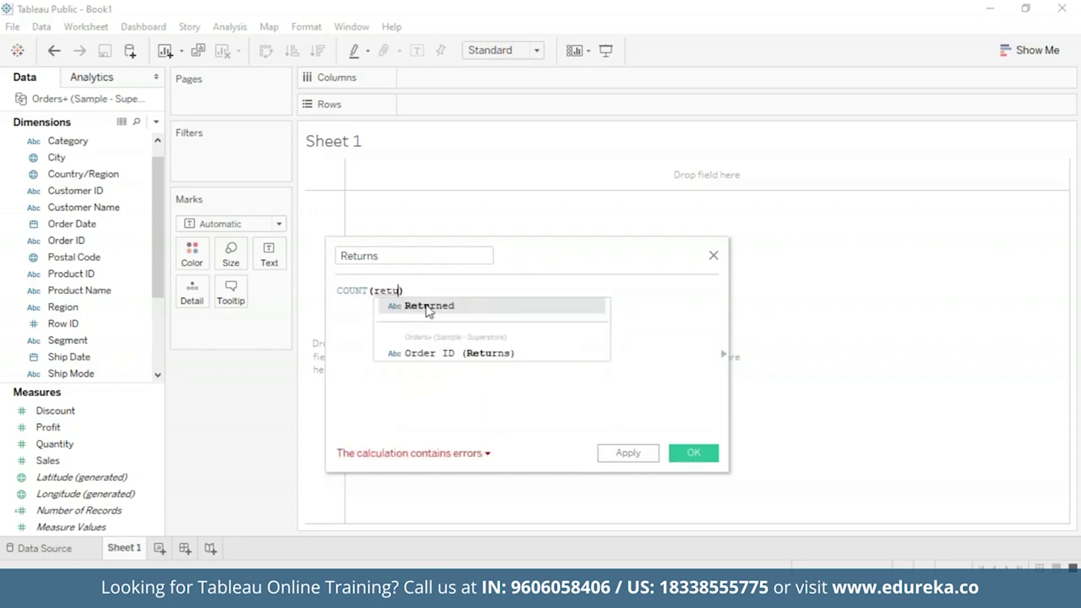
double_click(431, 307)
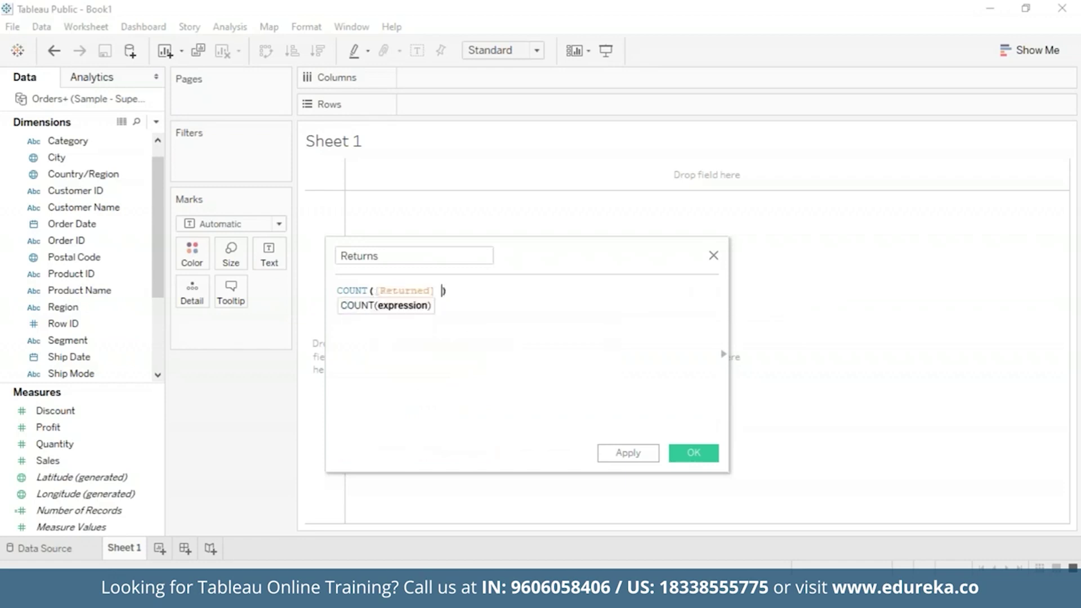
type("= \"Yes")
left_click(509, 290)
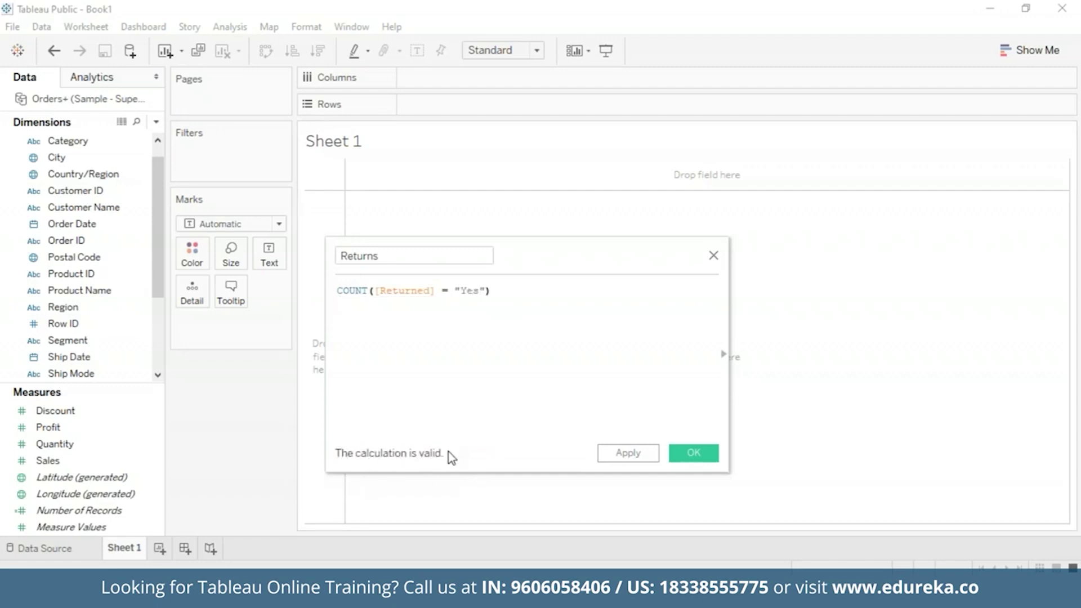
left_click(647, 453)
left_click(704, 459)
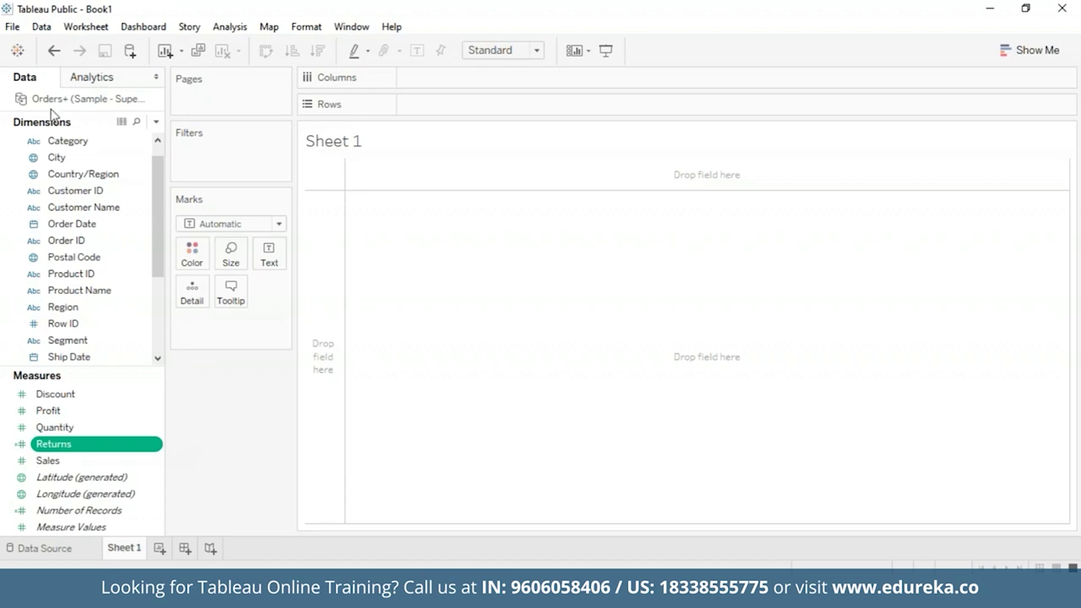
Step: Plot Returns per Sub-Category as descending bars, then add Returns to Rows again
scroll(161, 175, "up", 1)
left_click_drag(161, 175, 164, 235)
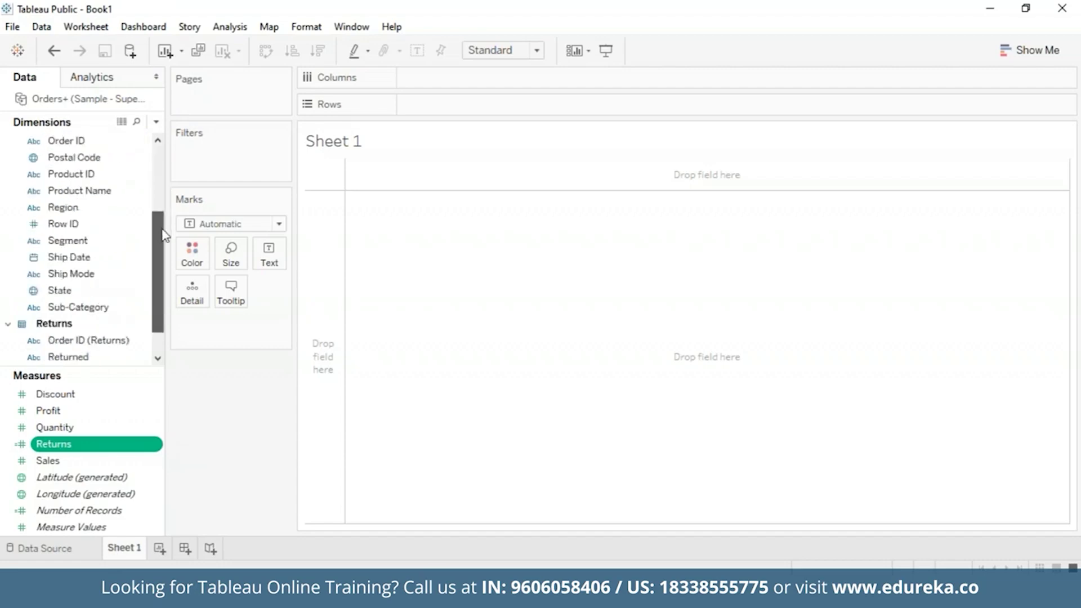
mouse_move(87, 309)
left_mouse_down()
mouse_move(224, 207)
mouse_move(489, 90)
mouse_move(474, 79)
left_mouse_up()
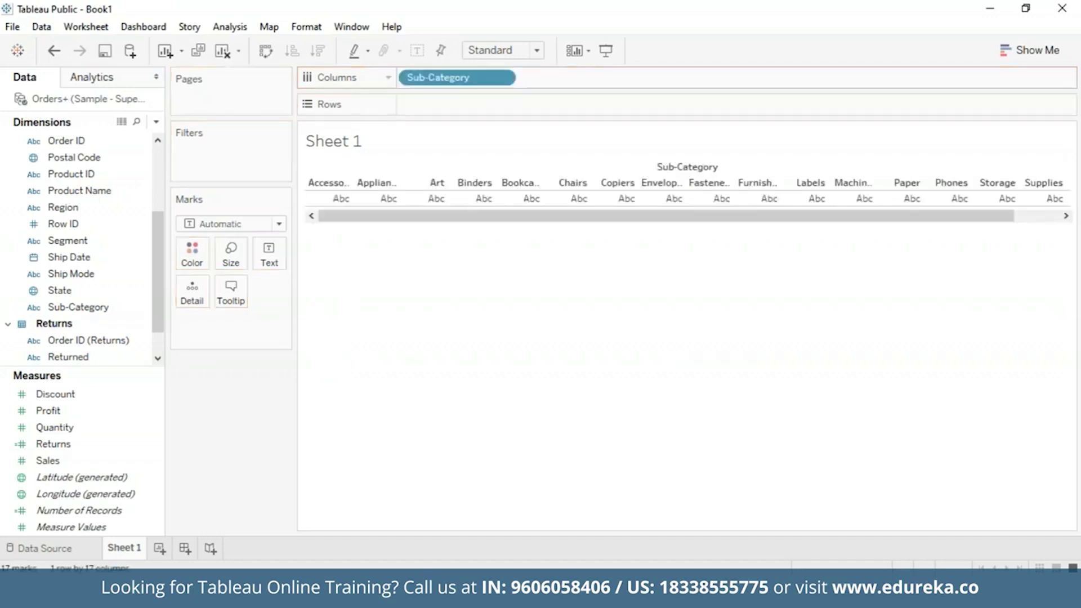
left_click_drag(89, 444, 465, 102)
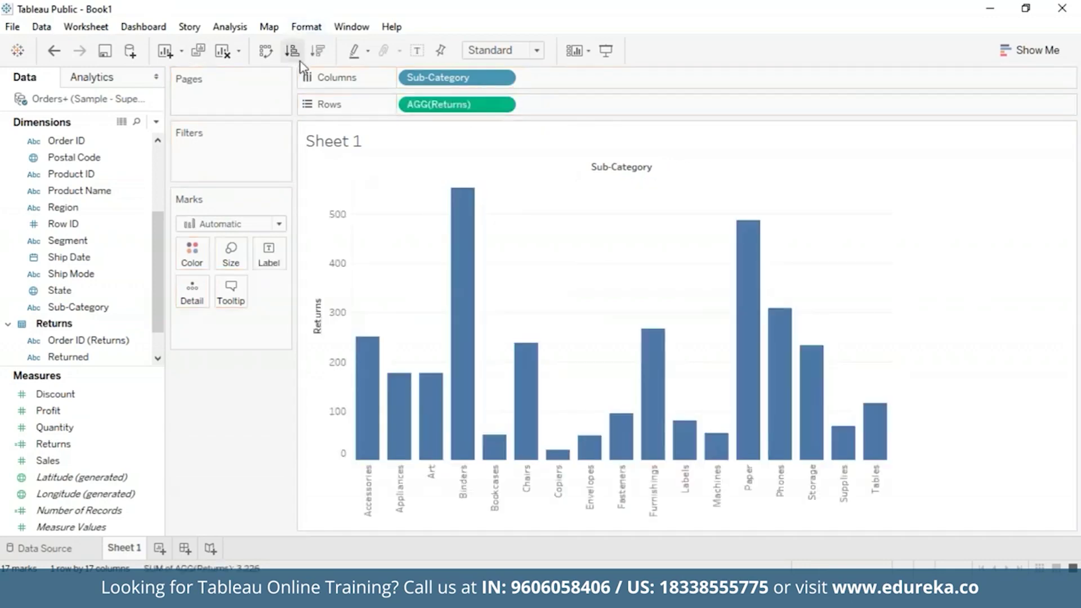
left_click(318, 52)
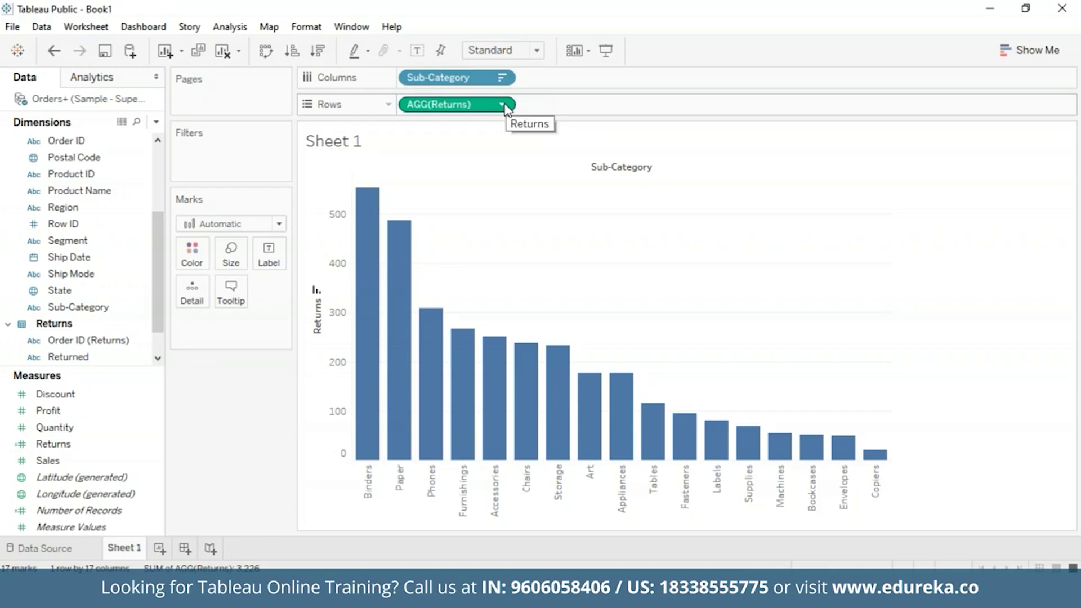
left_click_drag(85, 433, 572, 105)
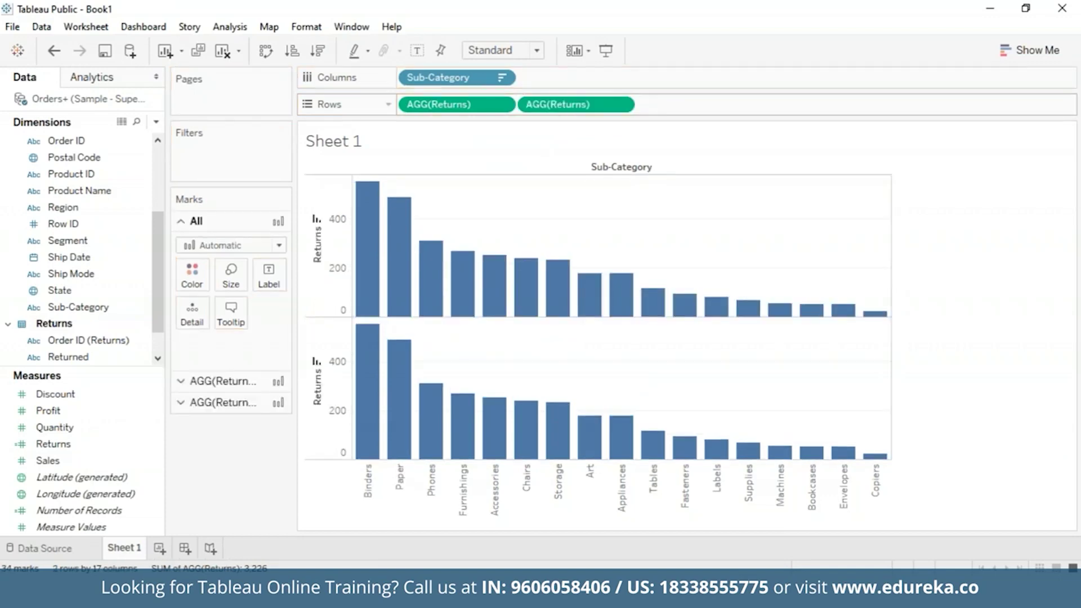
Step: Put the second Returns on a dual axis and set the first layer's marks to Bar
left_click(622, 107)
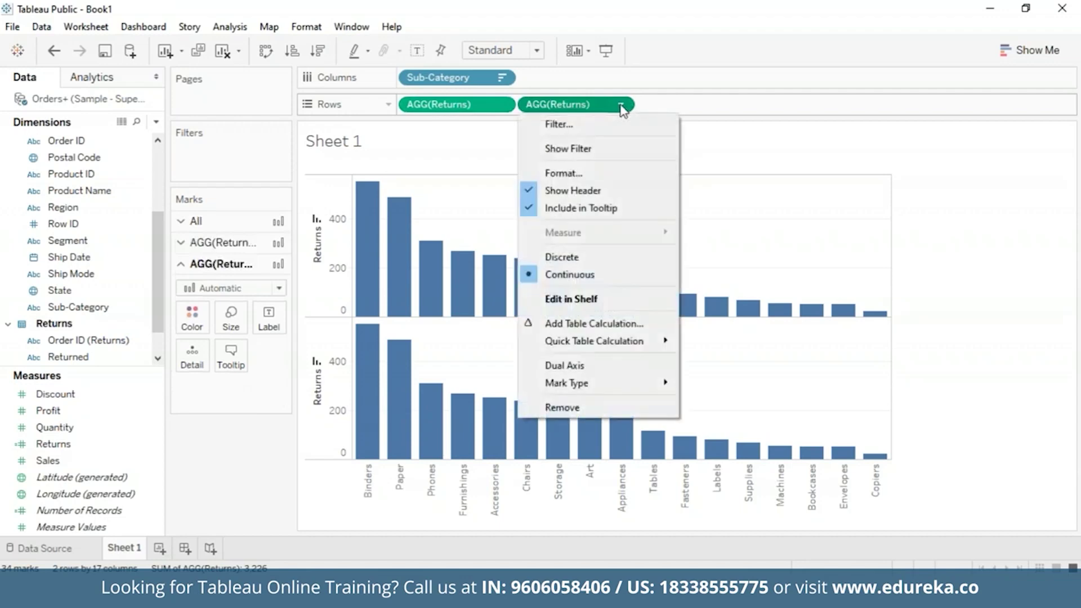
left_click(596, 365)
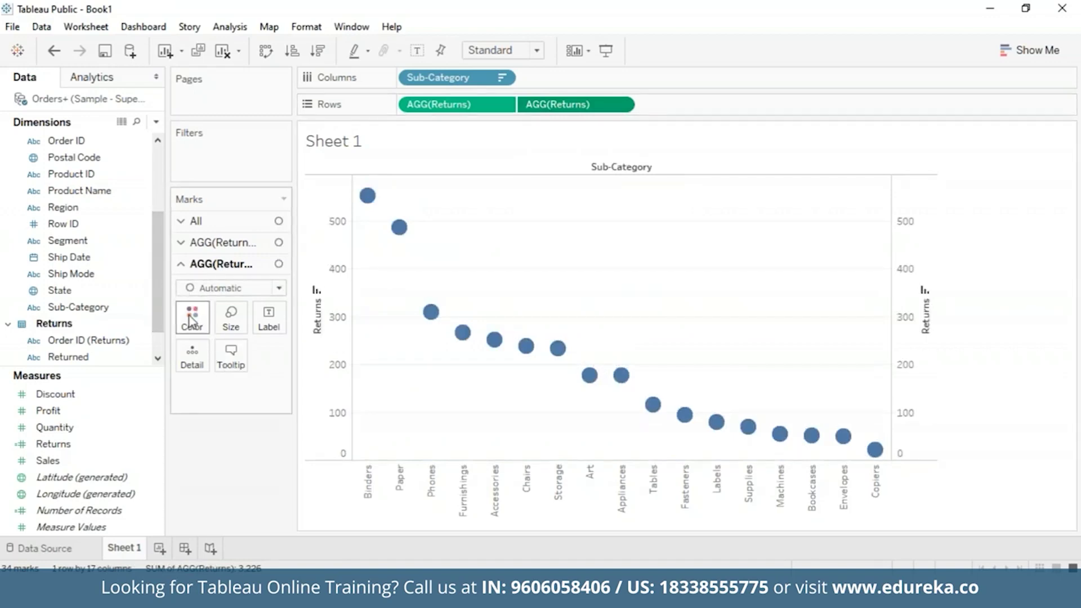
left_click(185, 243)
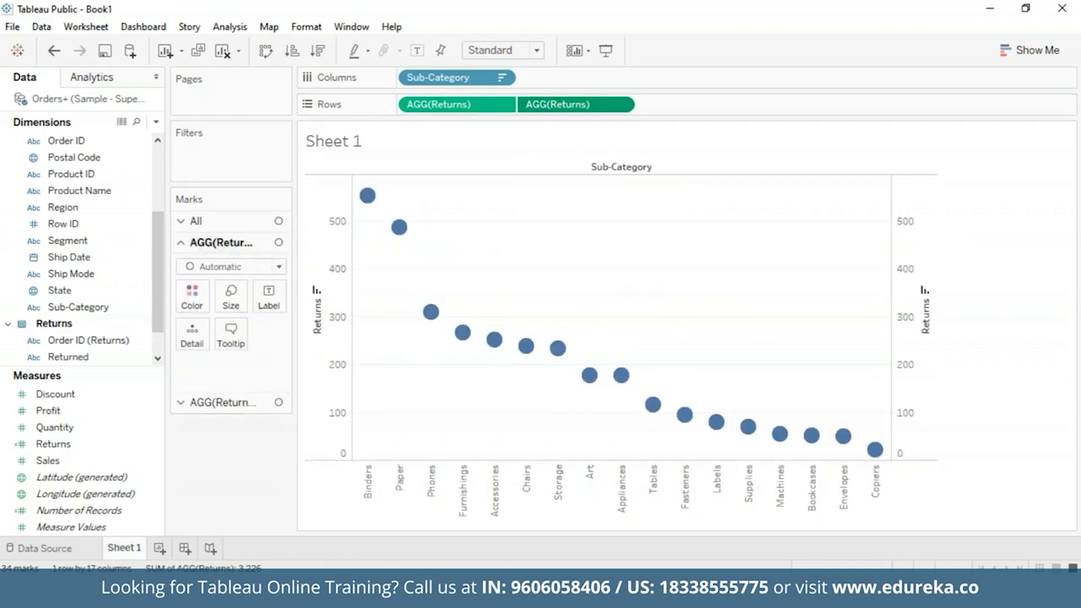
left_click(279, 267)
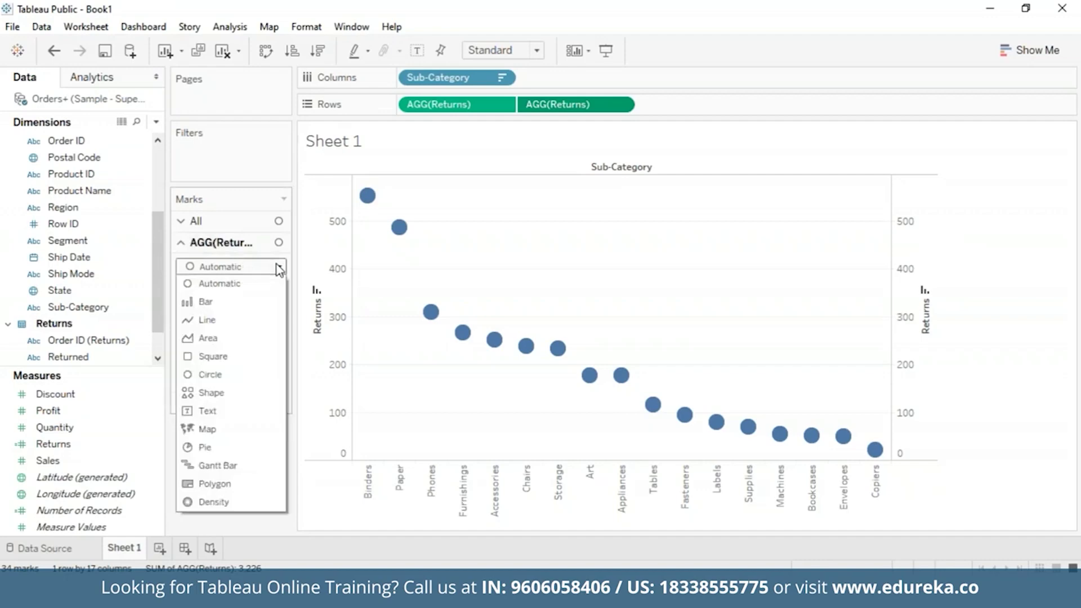
left_click(241, 303)
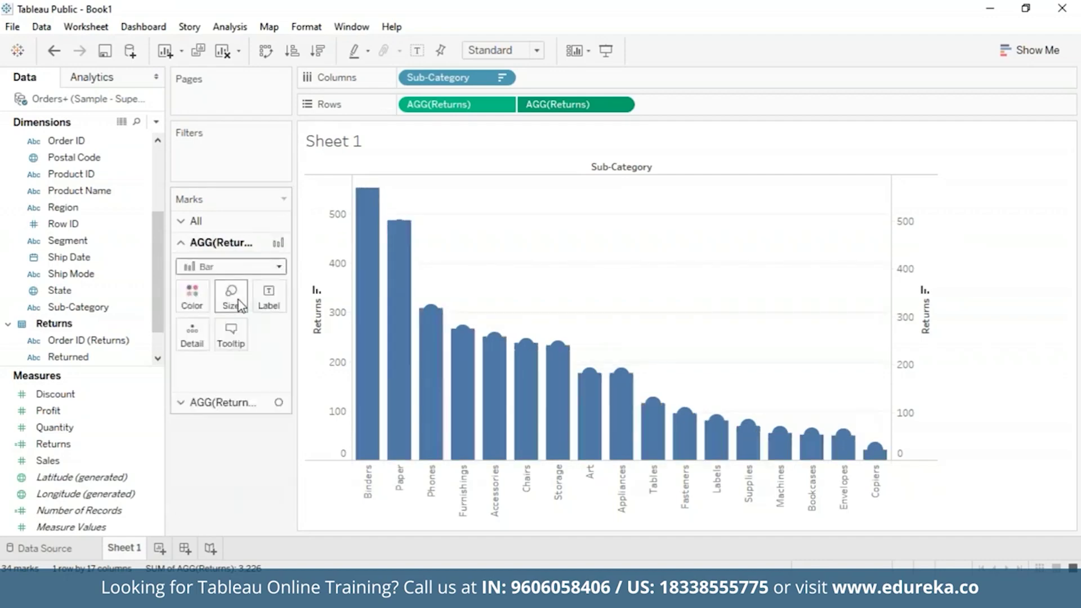
Step: Change the second Returns measure's mark type to Line and colour it orange
left_click(259, 404)
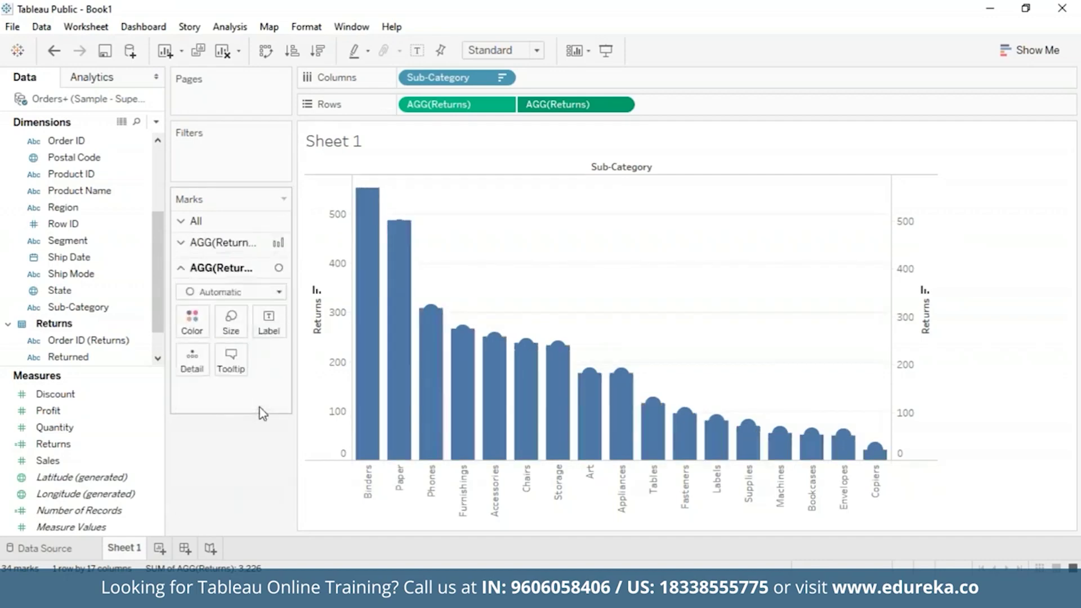
left_click(280, 289)
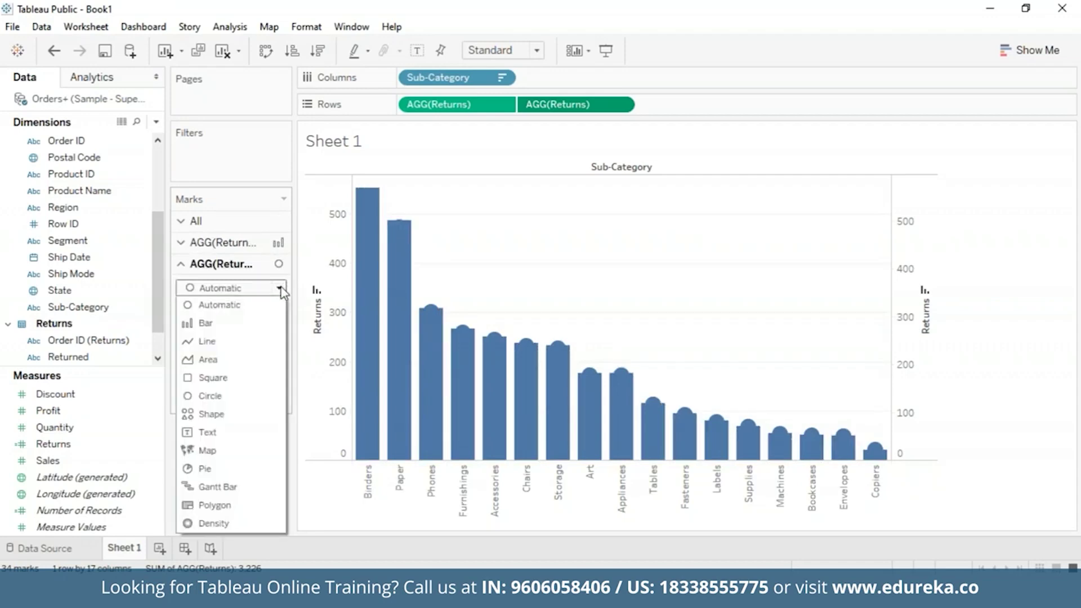
left_click(229, 347)
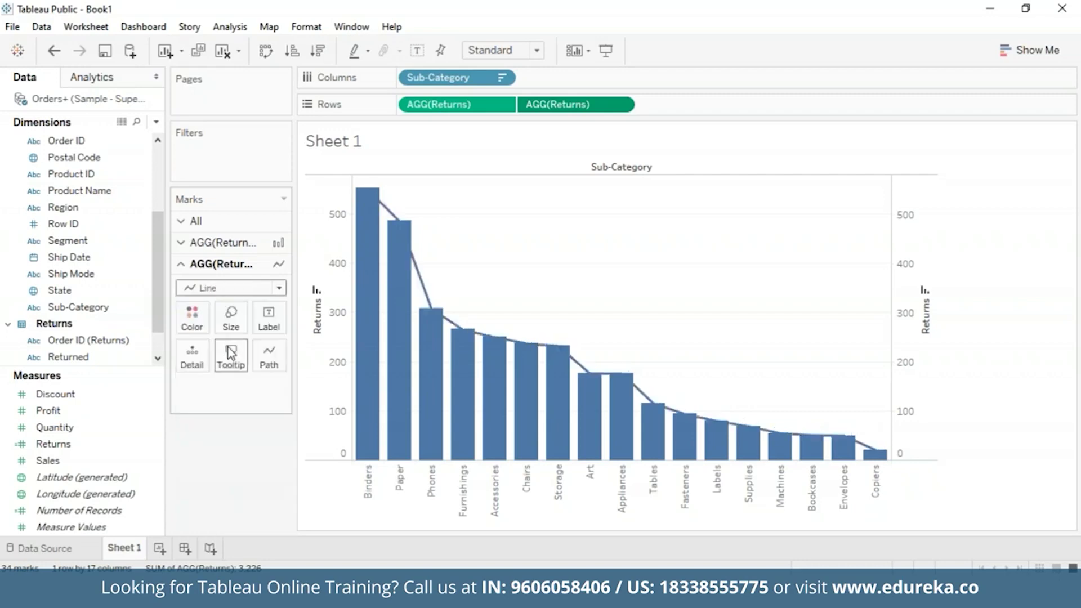
left_click(200, 319)
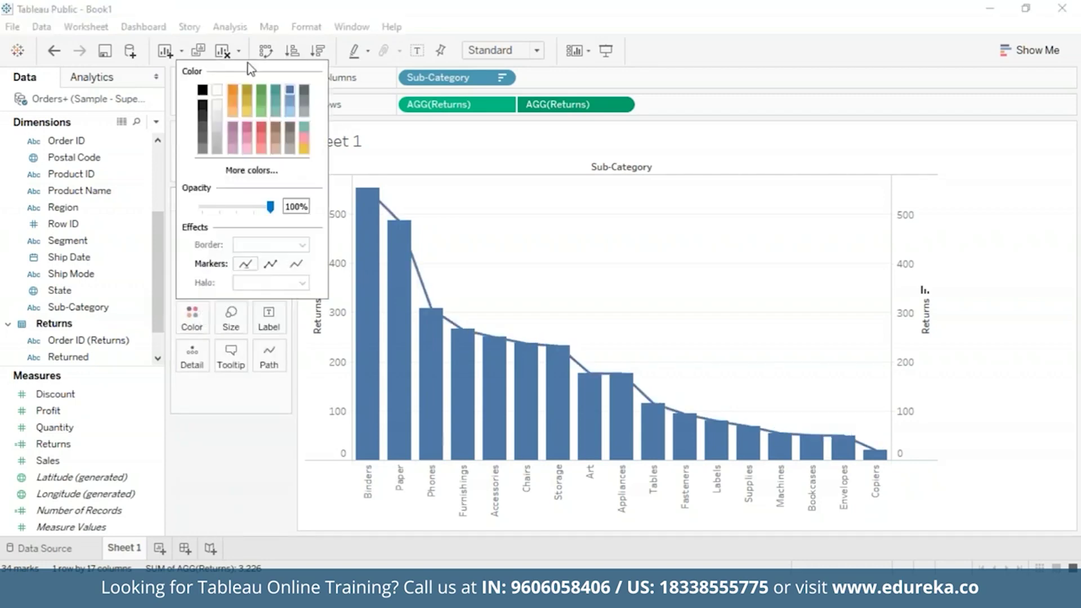
left_click(233, 92)
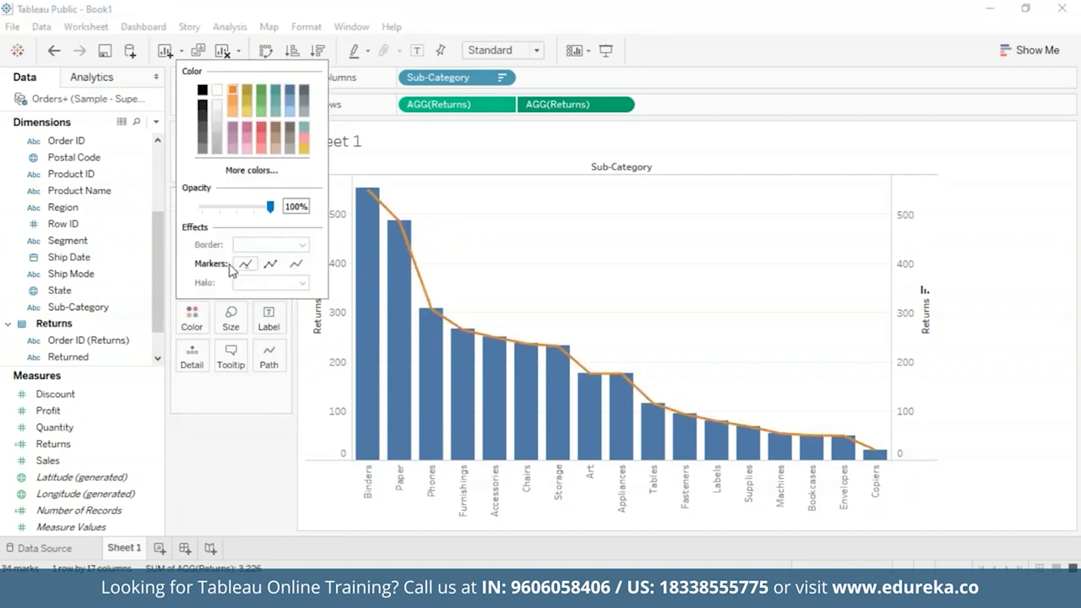
left_click(224, 401)
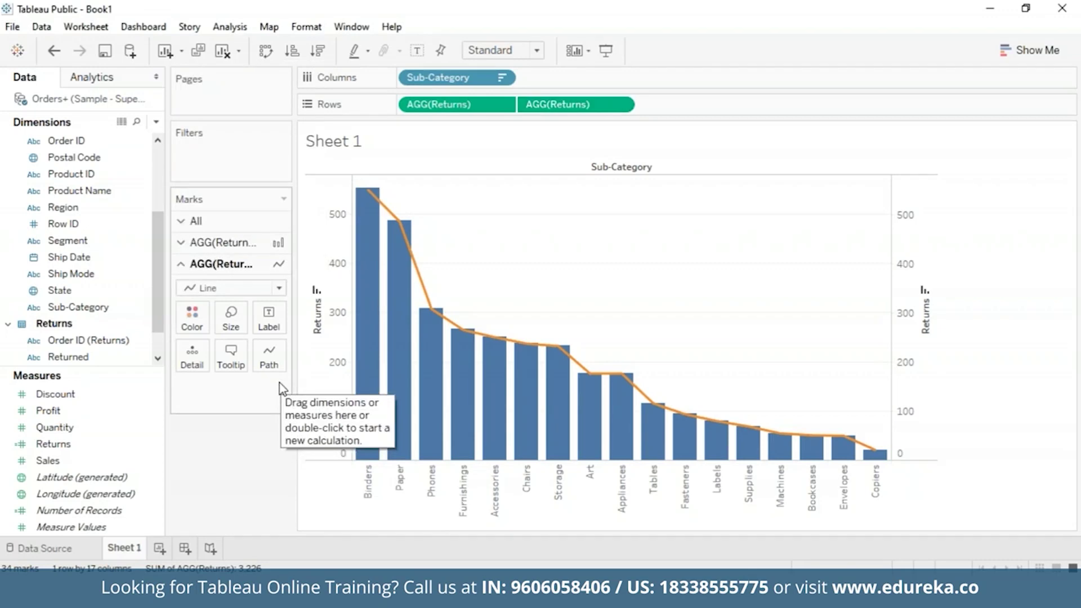
left_click(192, 245)
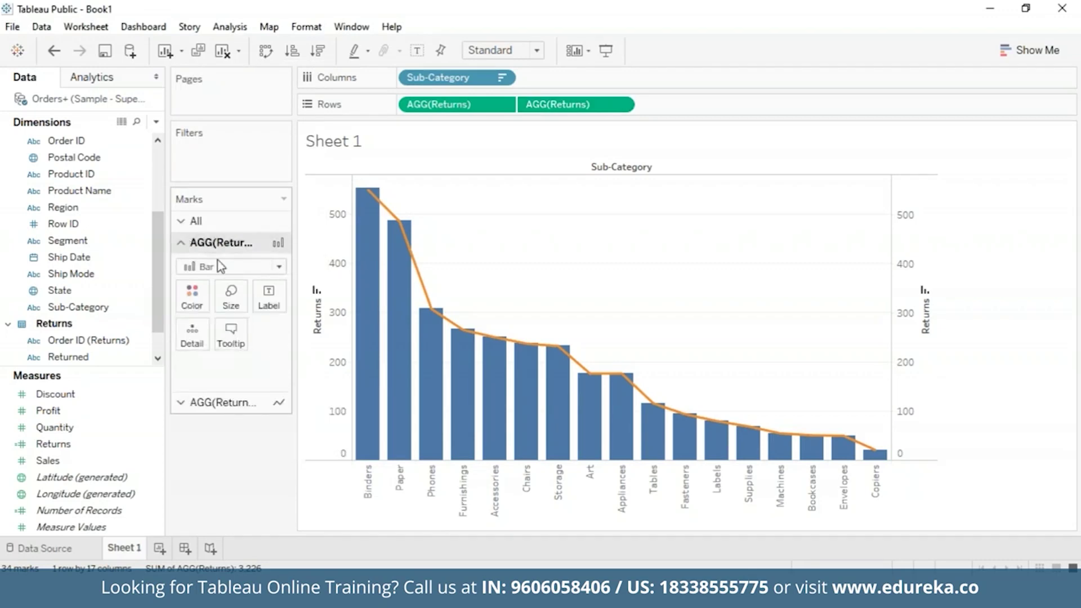
Step: Colour the Returns bars dark blue (#00557f) using the custom colour picker
left_click(192, 294)
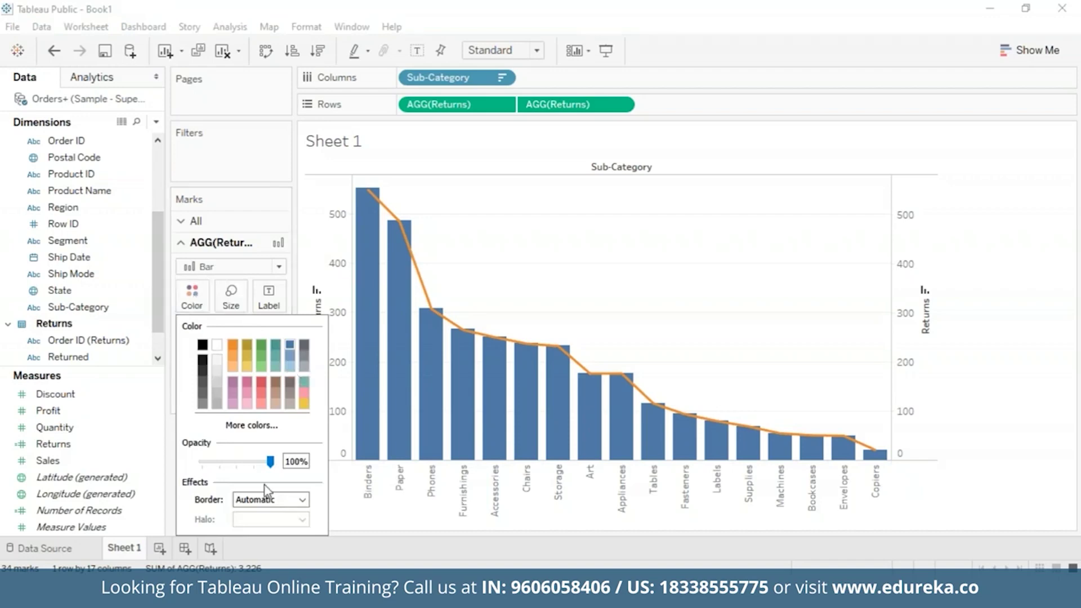
left_click(272, 427)
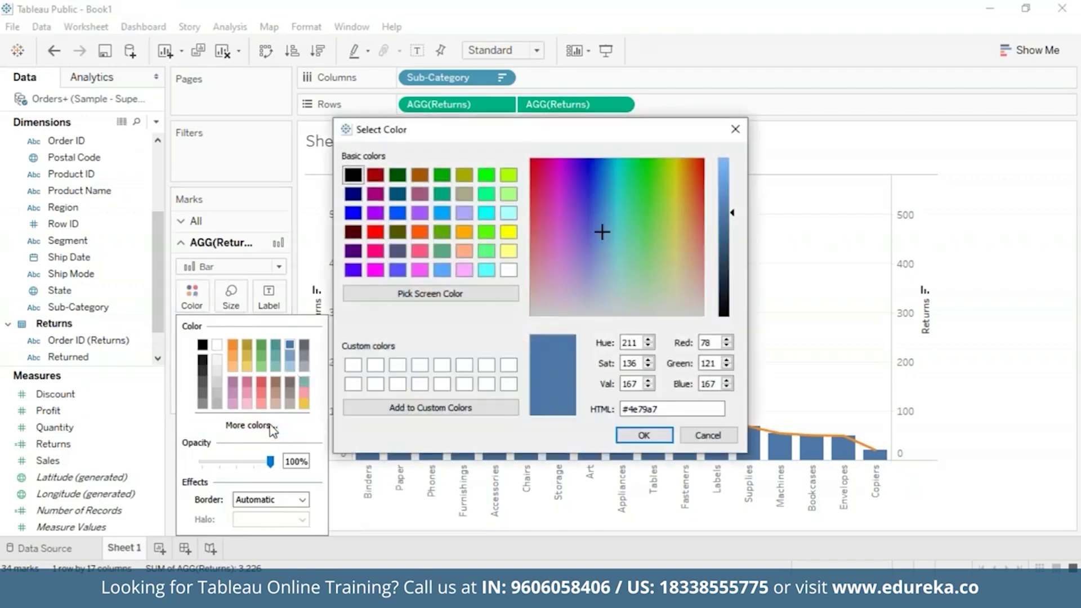
left_click(394, 198)
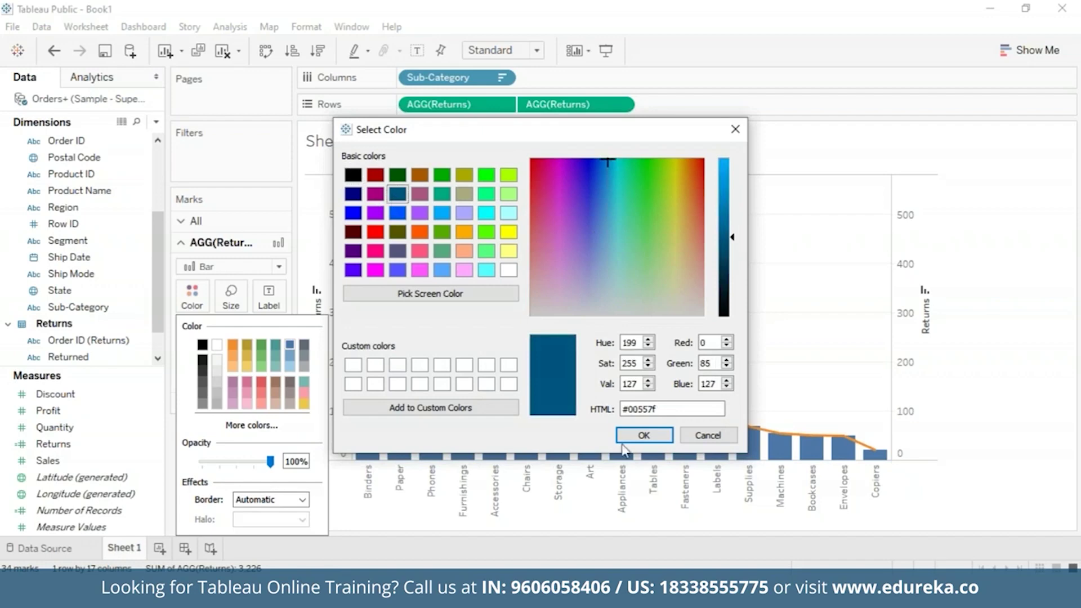
left_click(644, 436)
left_click(192, 292)
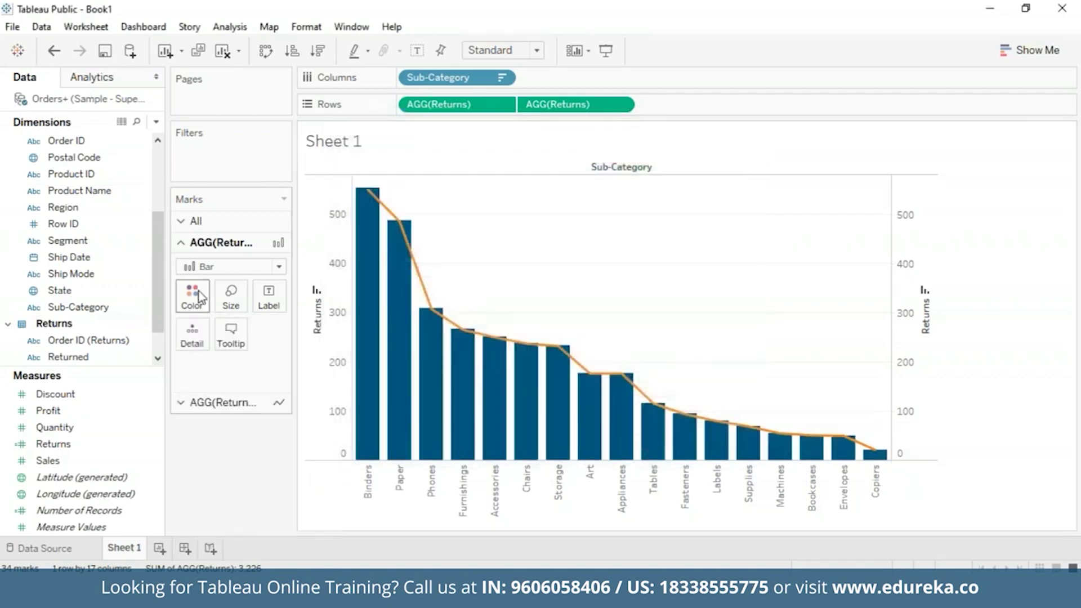
left_click(181, 403)
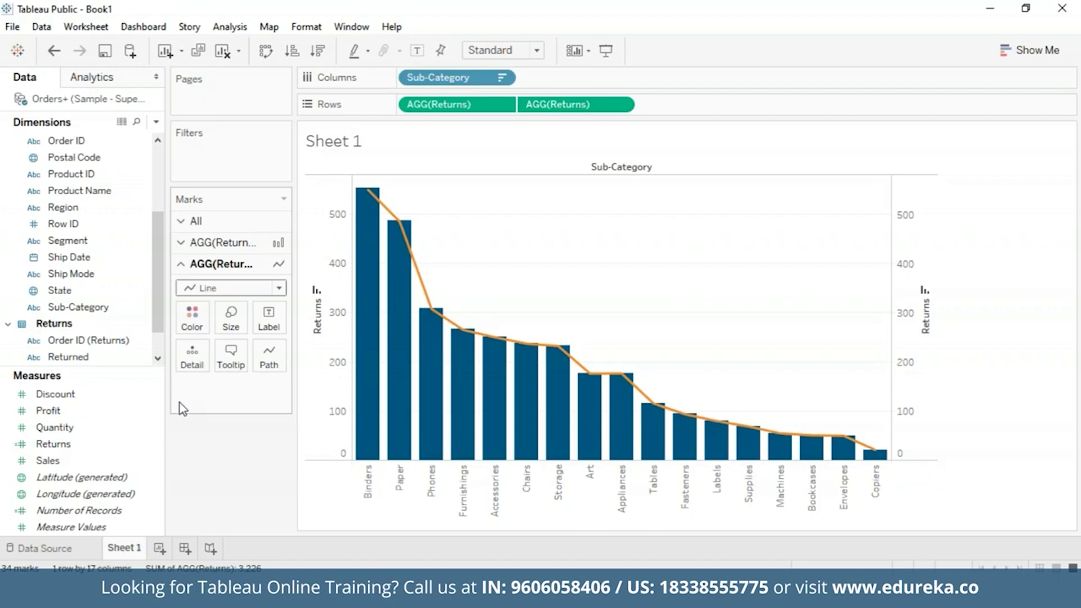
left_click(621, 104)
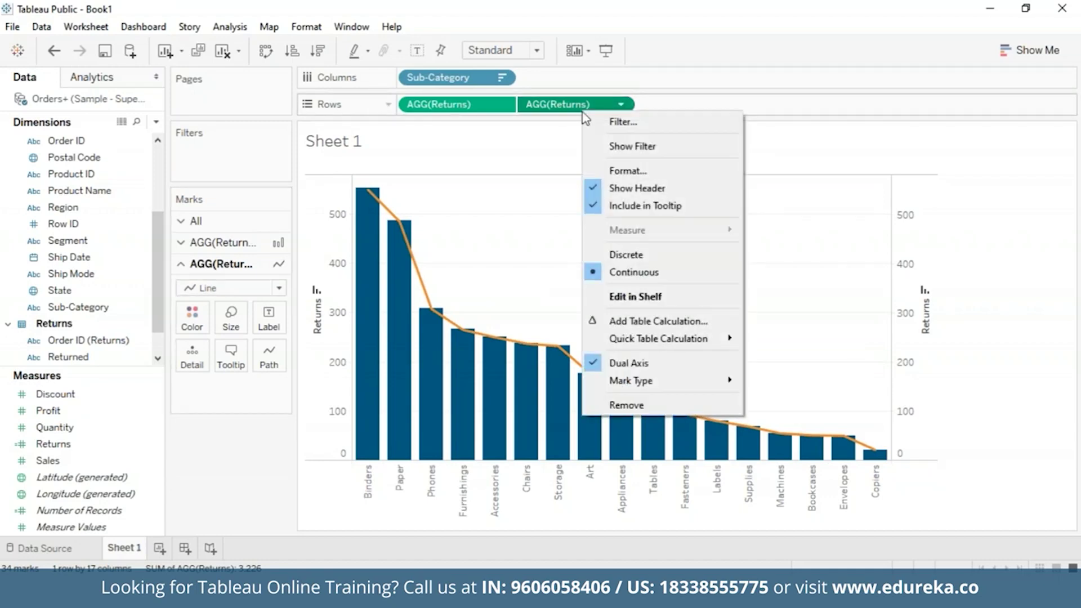
Step: Apply a Running Total quick table calculation to the second Returns measure
mouse_move(735, 338)
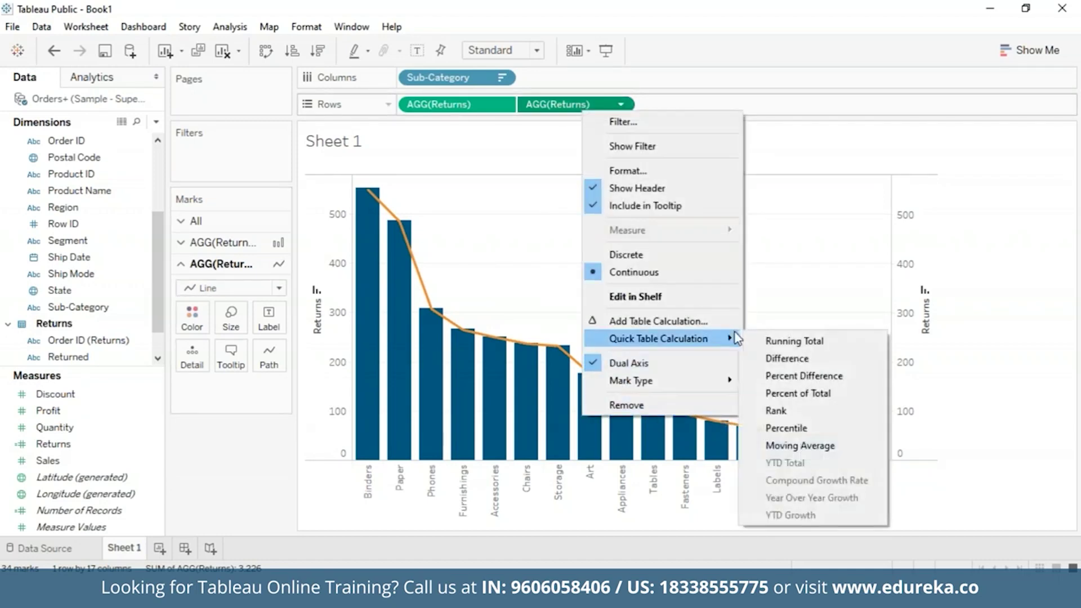
left_click(797, 342)
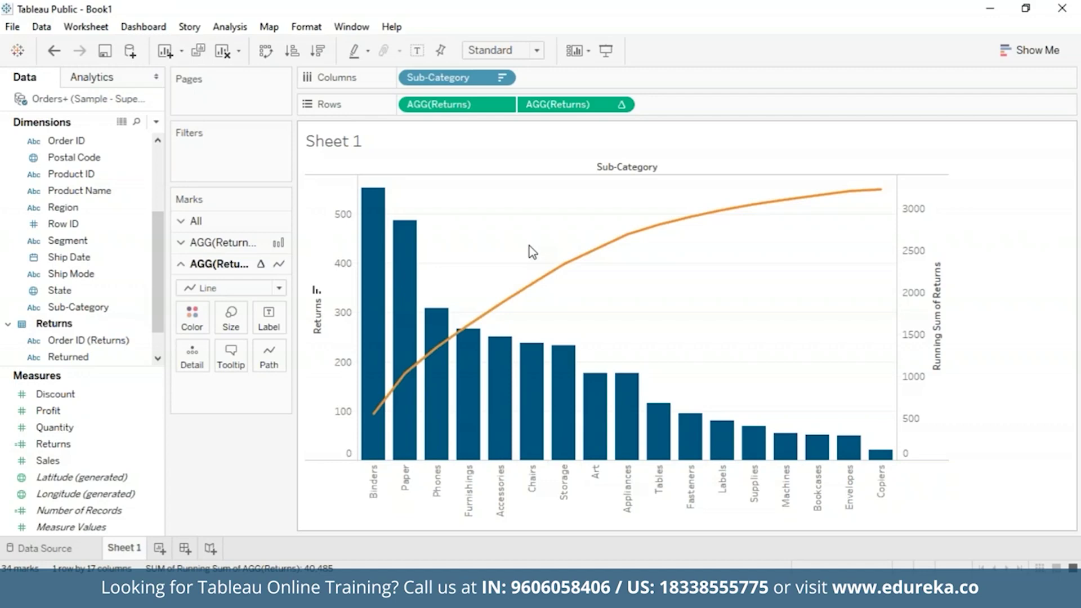
Step: Add a Percent of Total secondary calculation to the running total of Returns
right_click(611, 107)
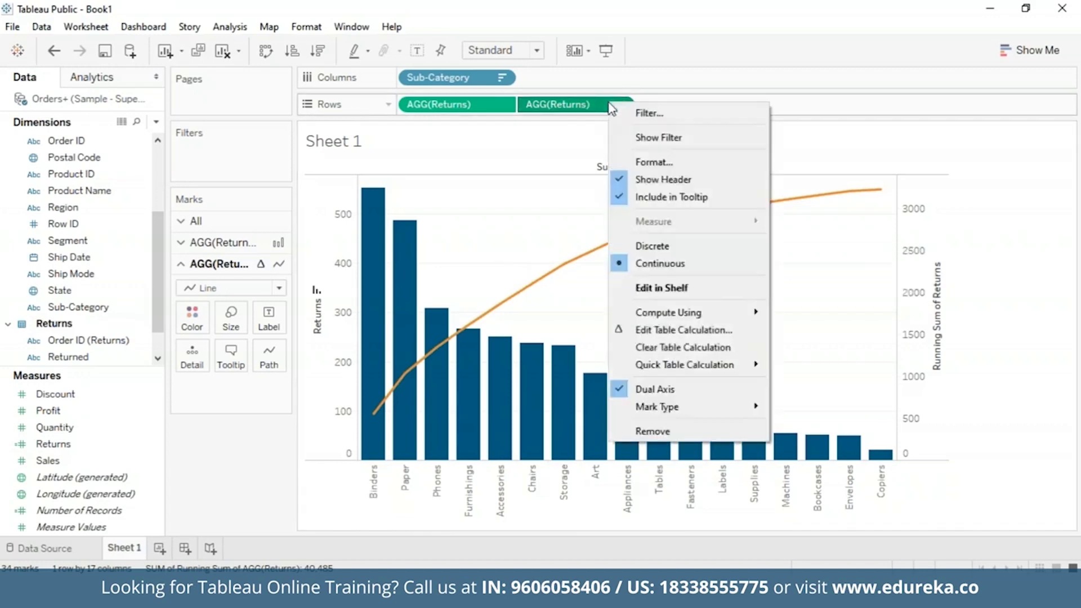
left_click(698, 331)
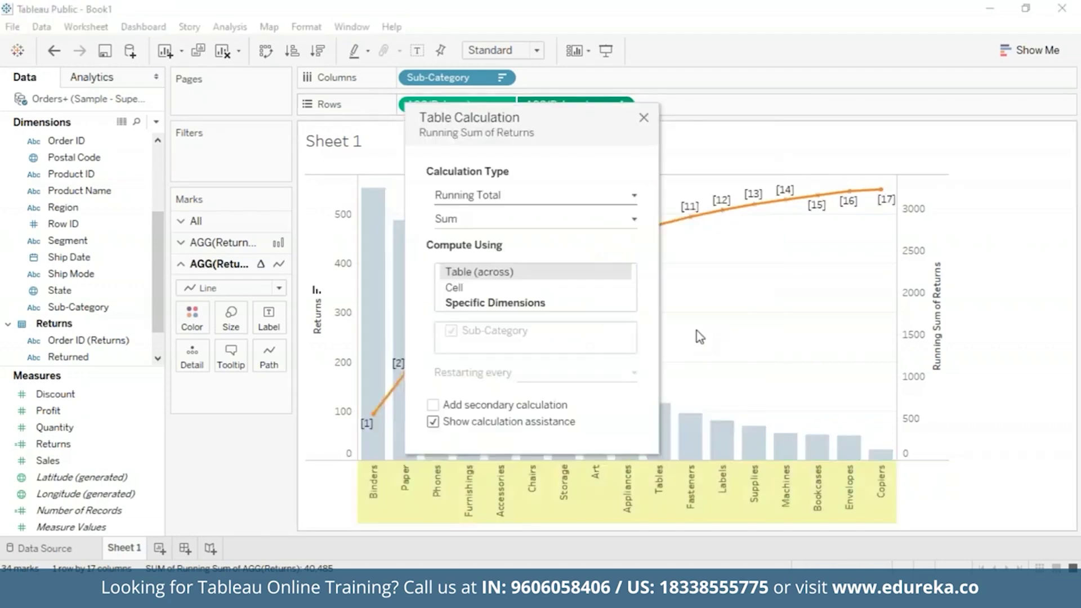
left_click(433, 405)
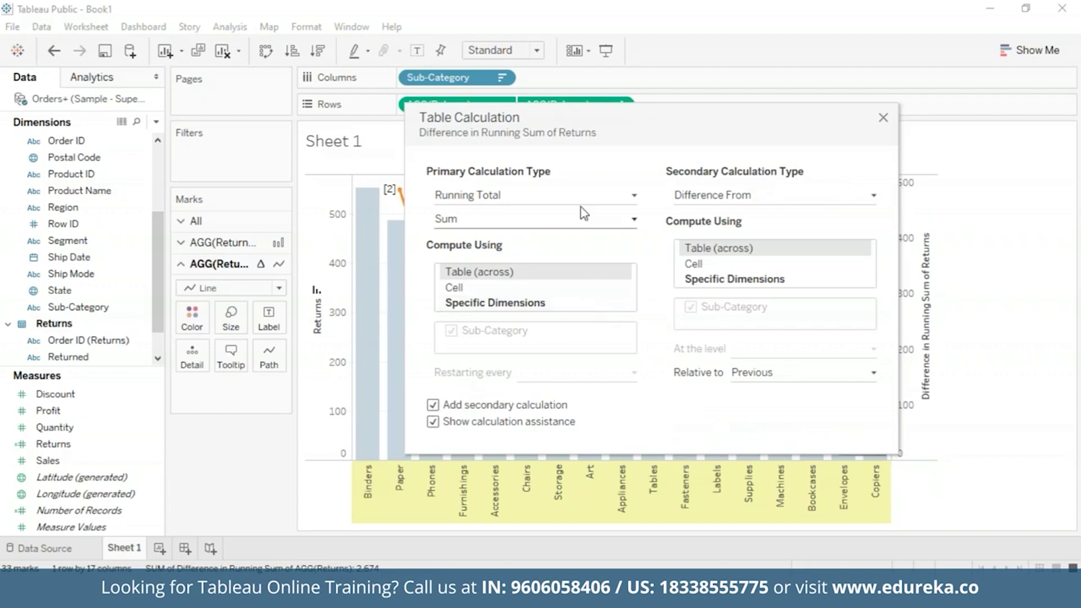
left_click_drag(708, 119, 573, 127)
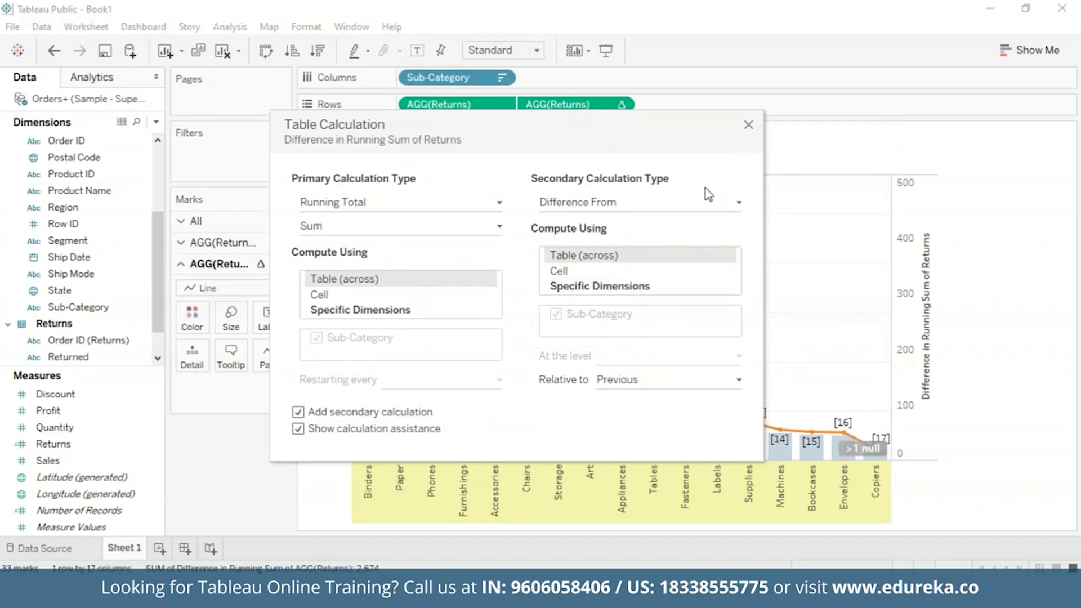
left_click(739, 204)
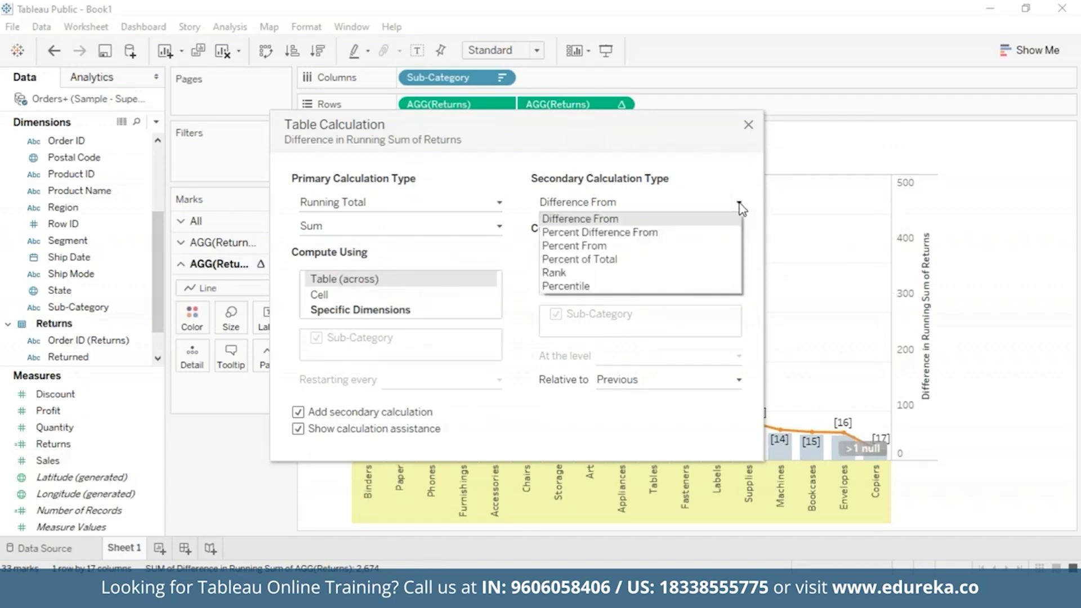
left_click(667, 260)
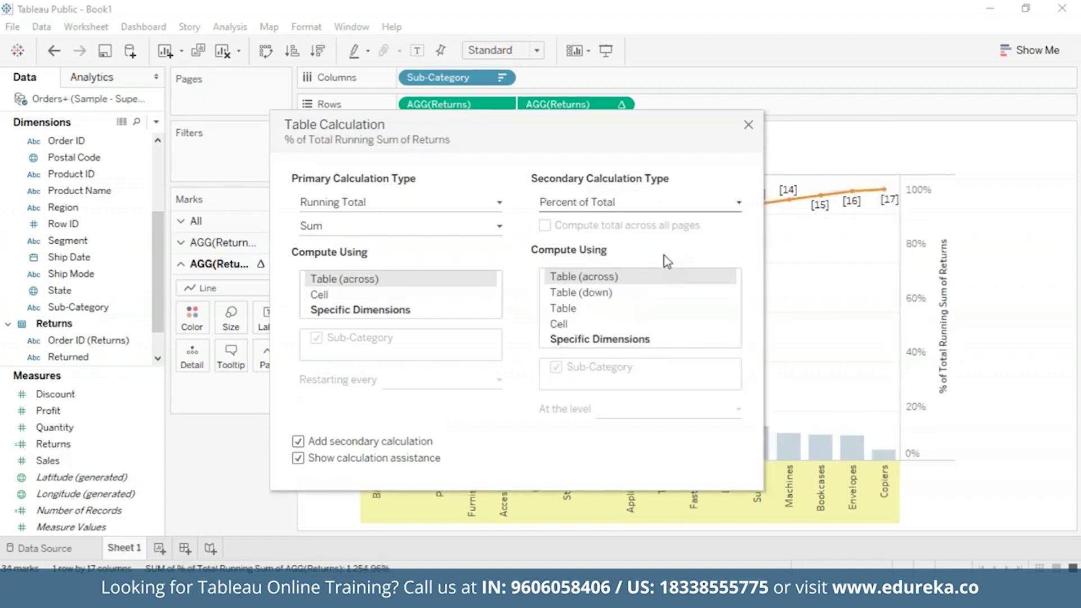
left_click_drag(581, 126, 224, 78)
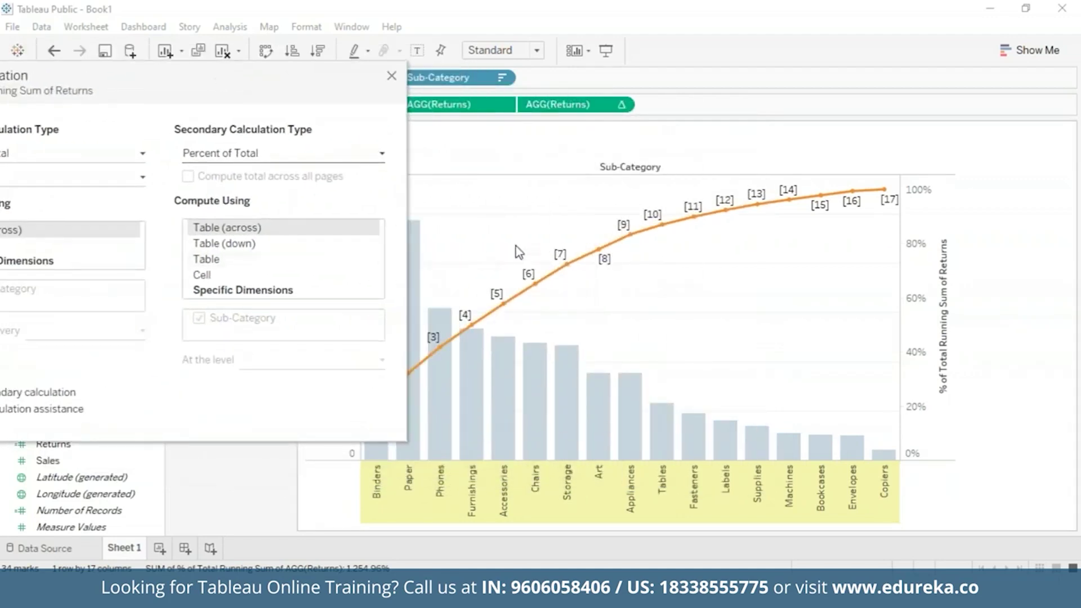
mouse_move(699, 468)
left_click_drag(256, 93, 418, 93)
left_click(545, 242)
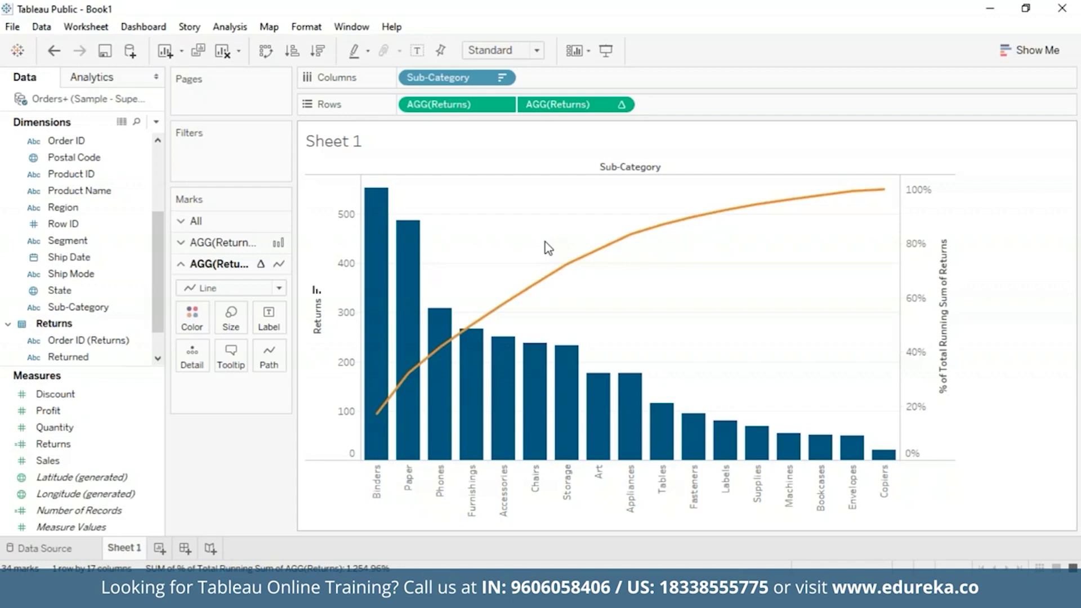
mouse_move(383, 213)
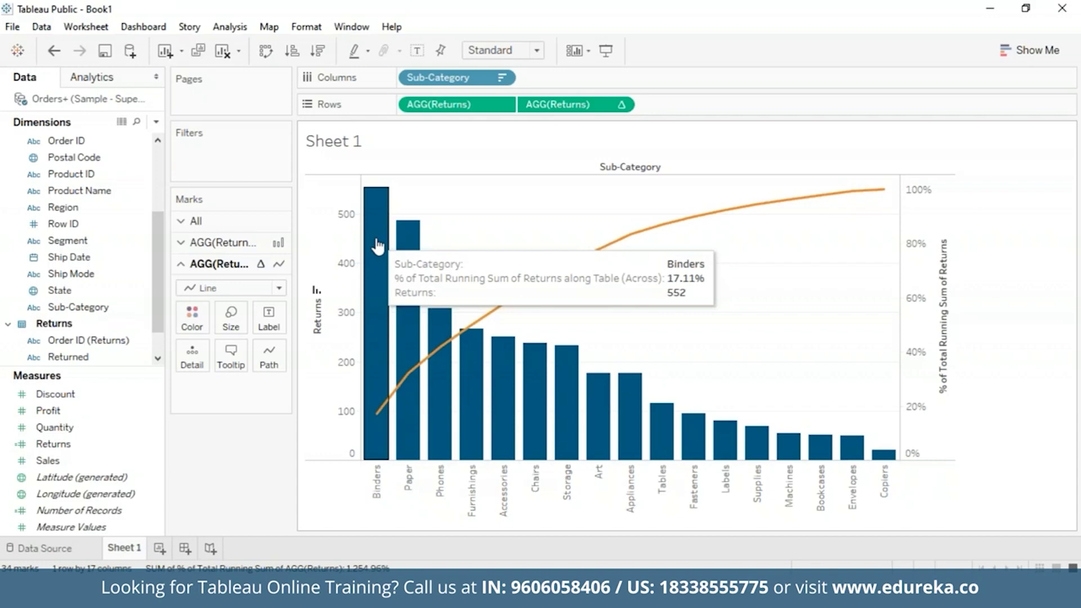
mouse_move(419, 258)
mouse_move(372, 243)
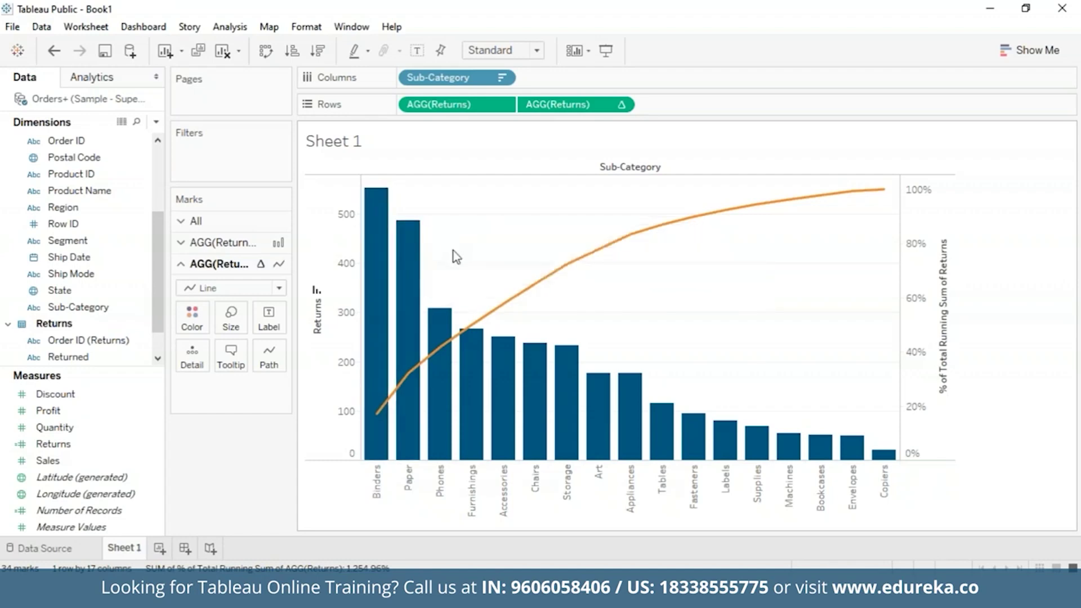
mouse_move(455, 317)
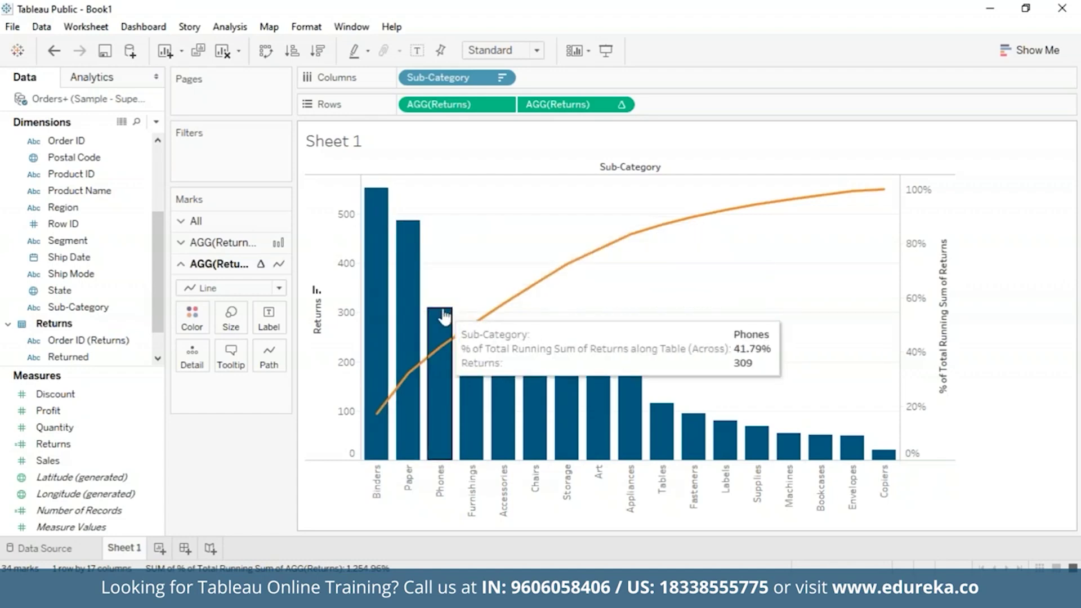